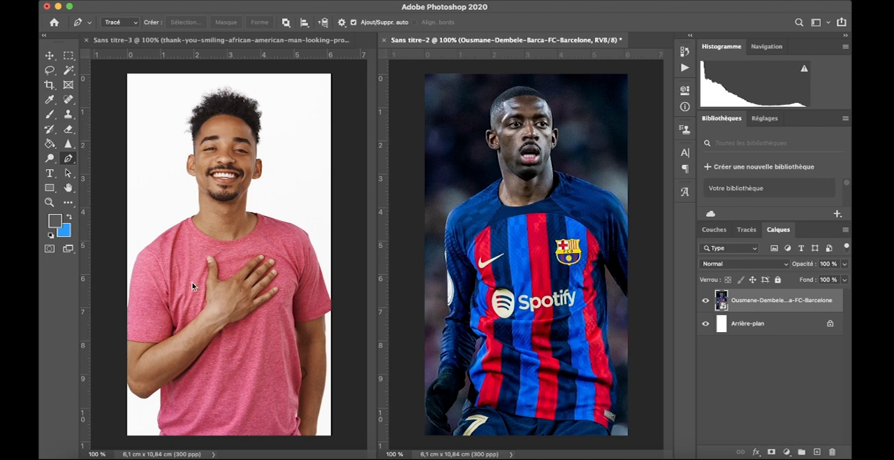
Start a Pen path at the pink T-shirt's collar and trace up one side of the smiling man's neck to the jaw
left_click(192, 218)
left_click(199, 207)
left_click(198, 184)
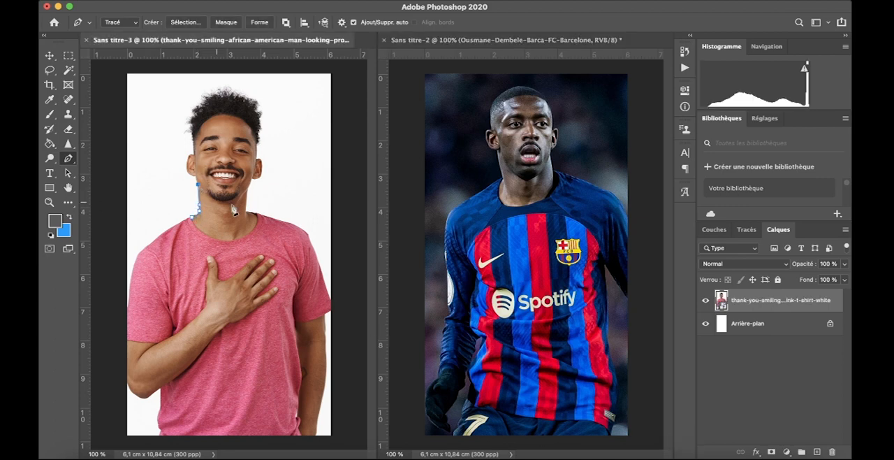
key("super+plus")
key("super+plus")
scroll(258, 224, "up", 5)
key("super+z")
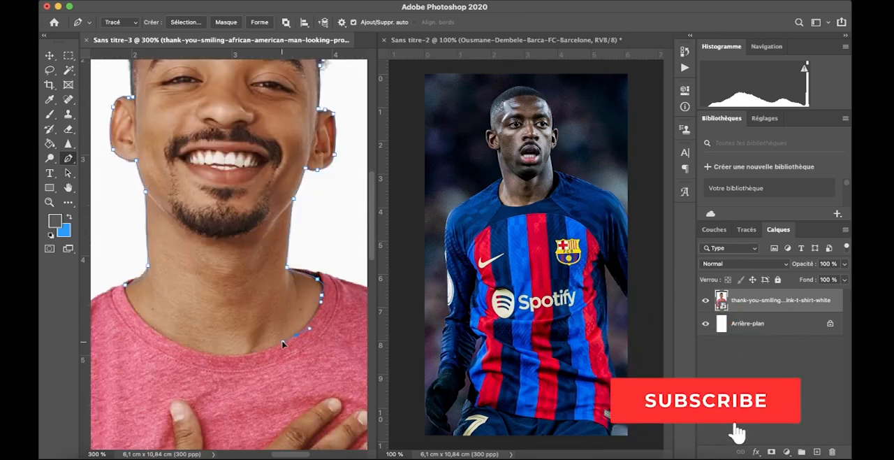
Continue the Pen path around the man's ears and hair, down the neck and along the T-shirt collar to enclose the head
left_click(220, 350)
left_click(187, 339)
left_click(159, 325)
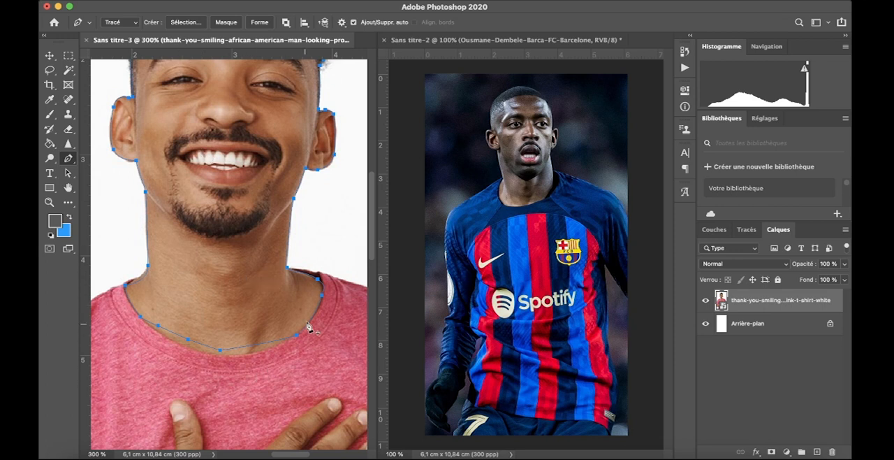
scroll(194, 225, "up", 5)
scroll(194, 225, "down", 2)
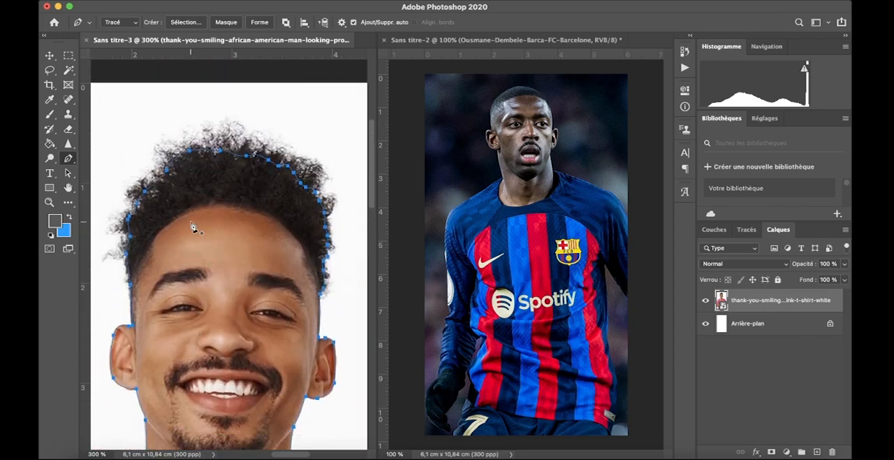
scroll(193, 225, "up", 2)
scroll(194, 225, "down", 1)
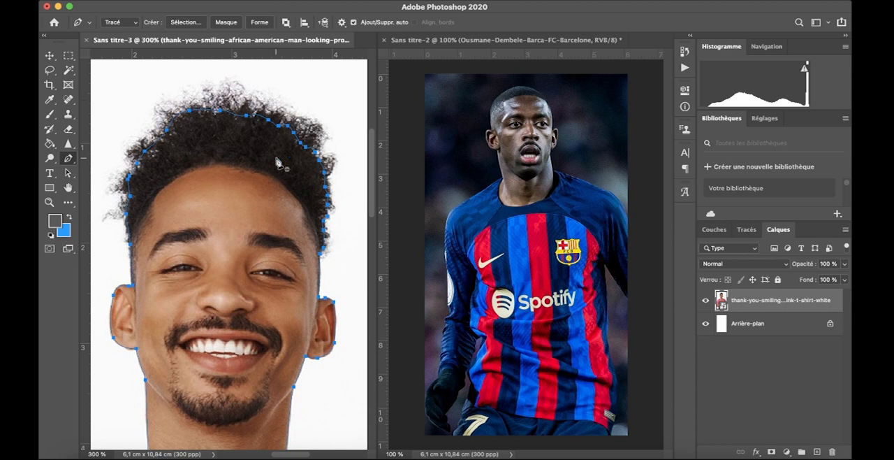
scroll(277, 162, "down", 5)
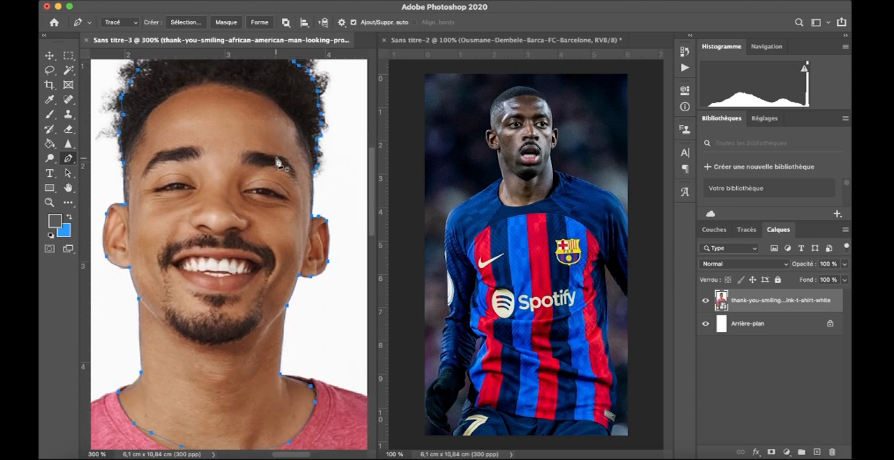
Convert the head path to a selection and copy the selected head and neck to a new layer
key("Escape")
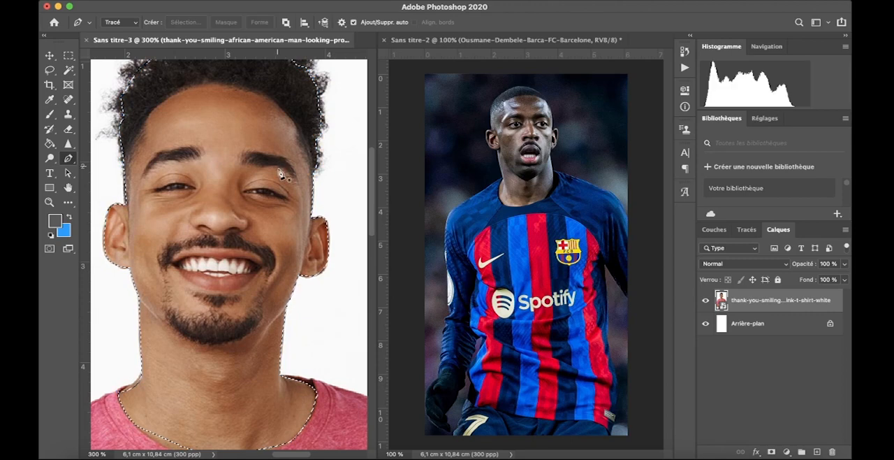
scroll(274, 195, "up", 6)
scroll(273, 196, "down", 8)
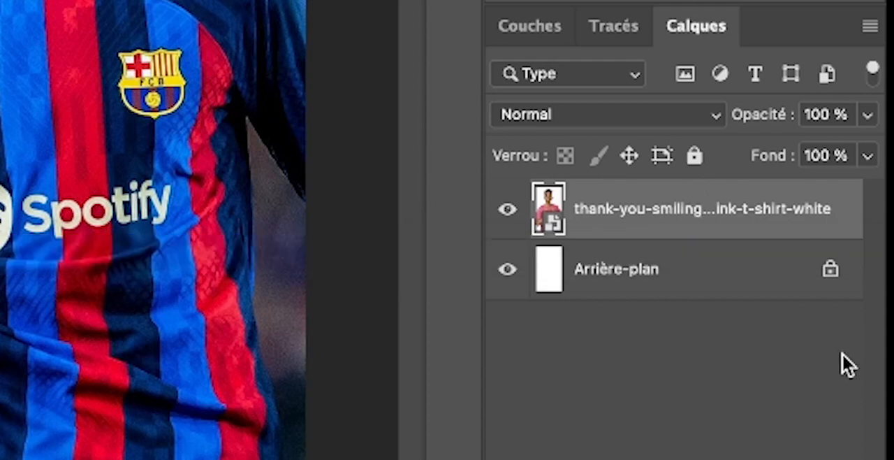
key("ctrl+j")
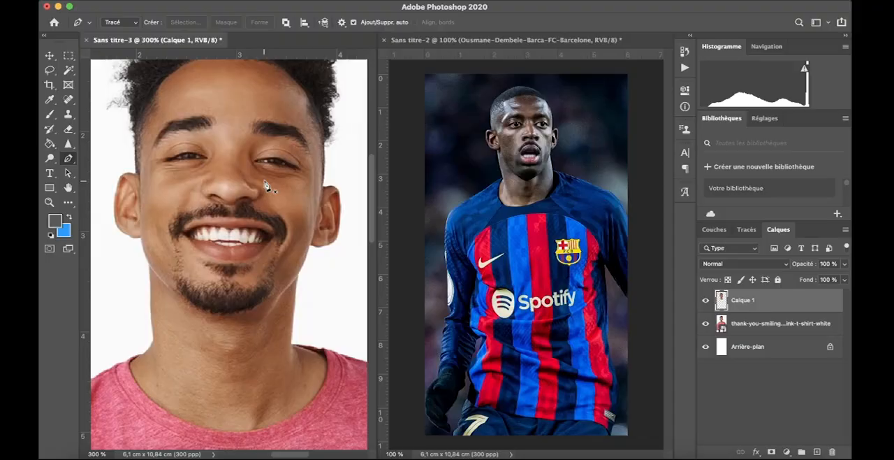
Move the cut-out head layer into the footballer document and position it over the footballer's head and neck
scroll(265, 181, "down", 1)
scroll(275, 176, "down", 5)
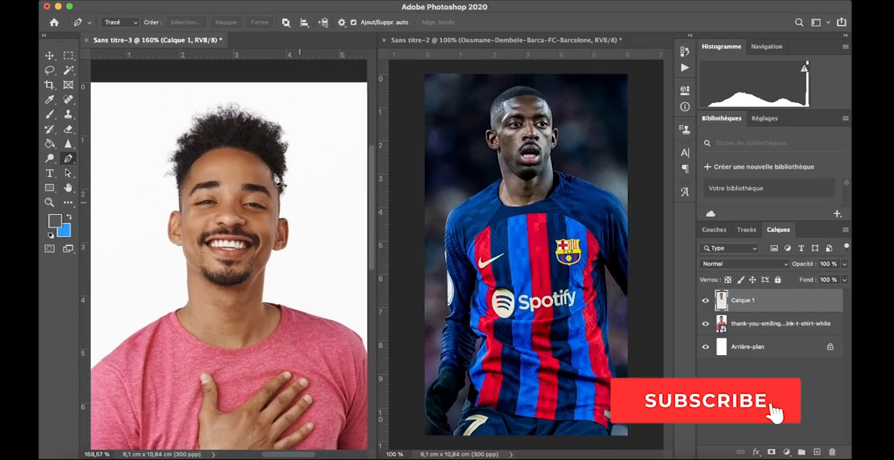
scroll(276, 178, "down", 1)
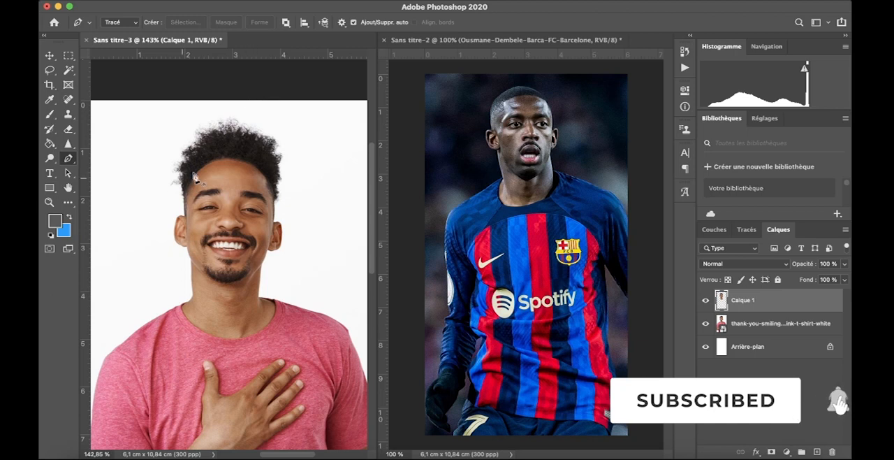
left_click(50, 56)
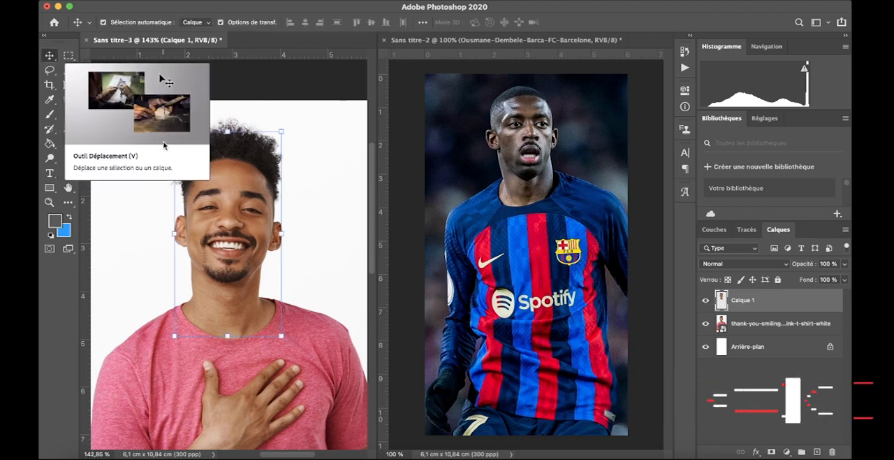
left_click_drag(229, 194, 513, 125)
left_click_drag(535, 166, 527, 135)
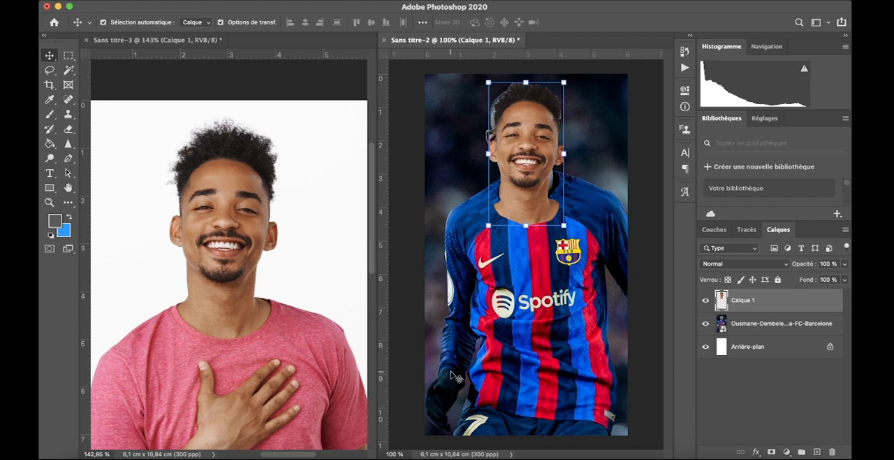
mouse_move(535, 124)
left_mouse_down()
mouse_move(570, 188)
mouse_move(545, 105)
mouse_move(501, 100)
mouse_move(532, 115)
mouse_move(461, 112)
mouse_move(537, 107)
mouse_move(533, 126)
left_mouse_up()
left_click_drag(533, 115, 532, 115)
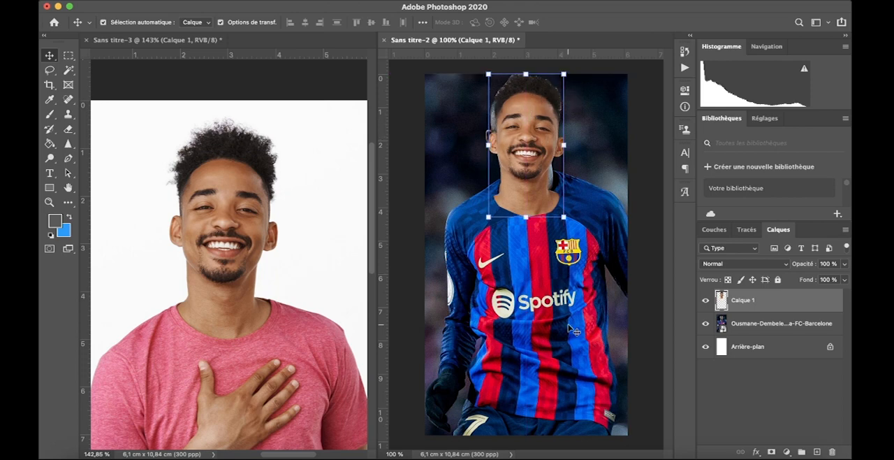
Move the cut-out head down onto the front of the jersey to uncover the footballer's face and neck
scroll(571, 327, "up", 5)
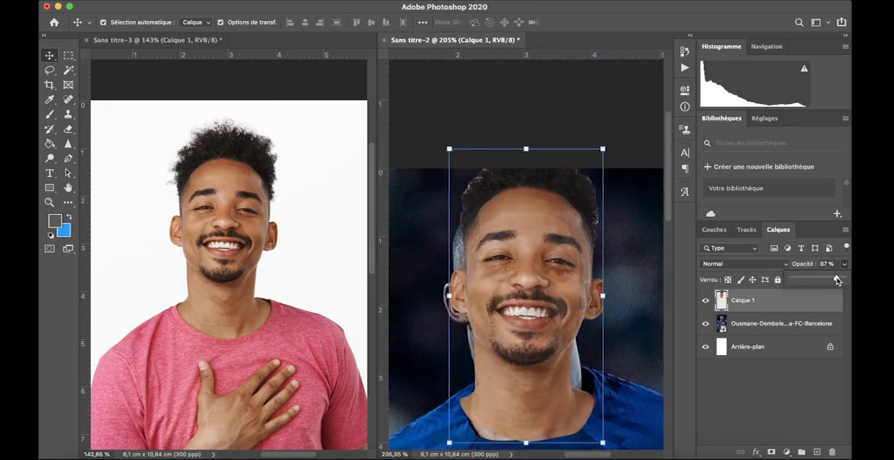
left_click_drag(544, 283, 508, 256)
scroll(548, 317, "down", 6)
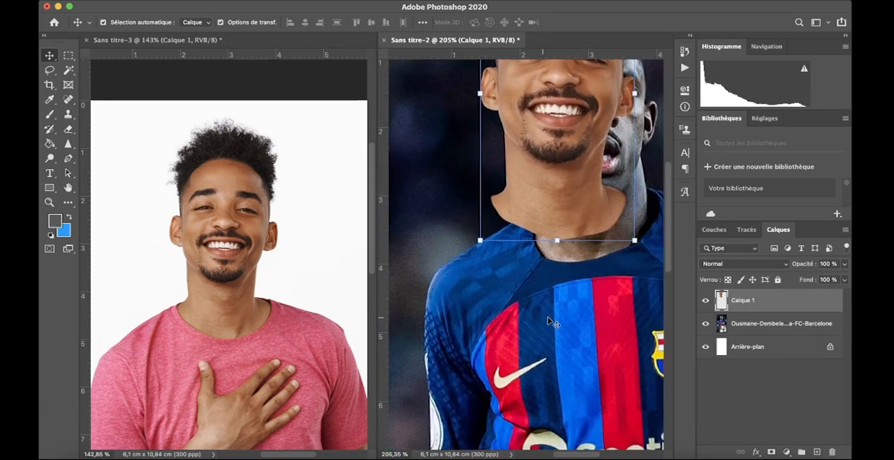
left_click_drag(516, 97, 516, 361)
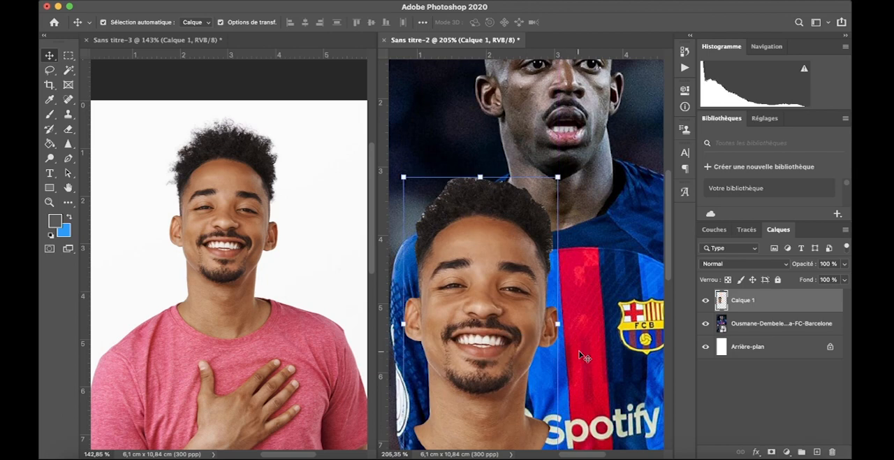
scroll(584, 357, "up", 5)
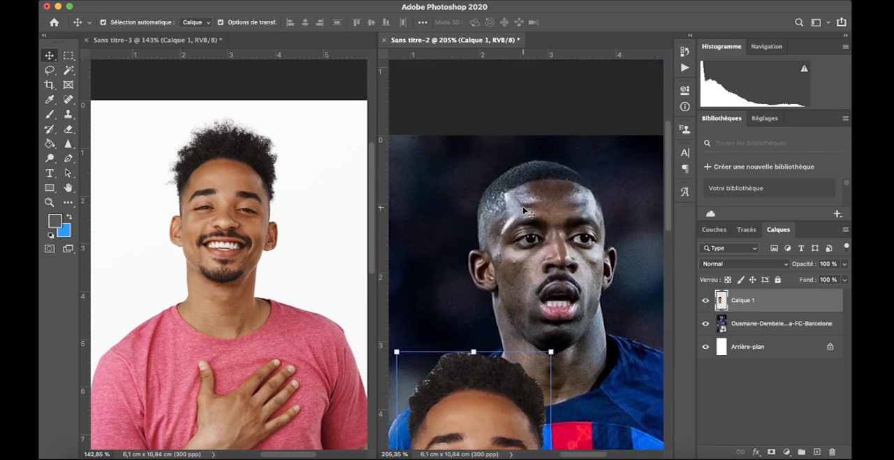
scroll(524, 209, "down", 5)
left_click_drag(481, 228, 482, 304)
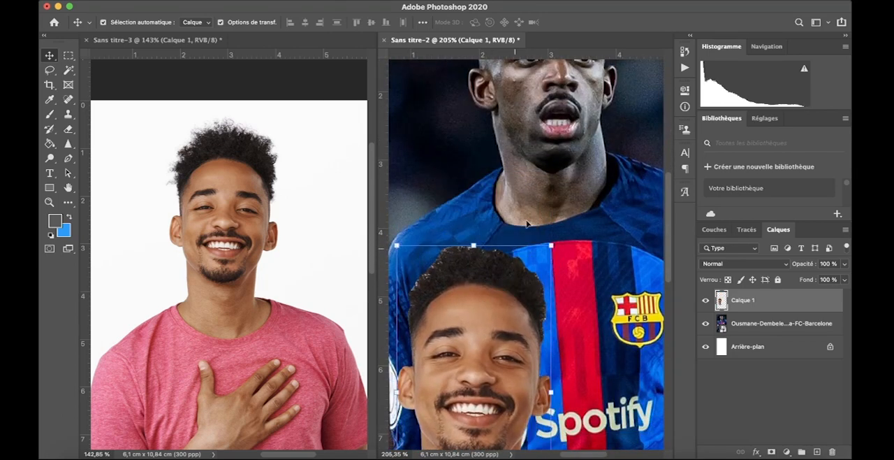
Trace the jersey's neckline on the footballer photo layer with a Pen path, from one side of the neck to the other
left_click(544, 184)
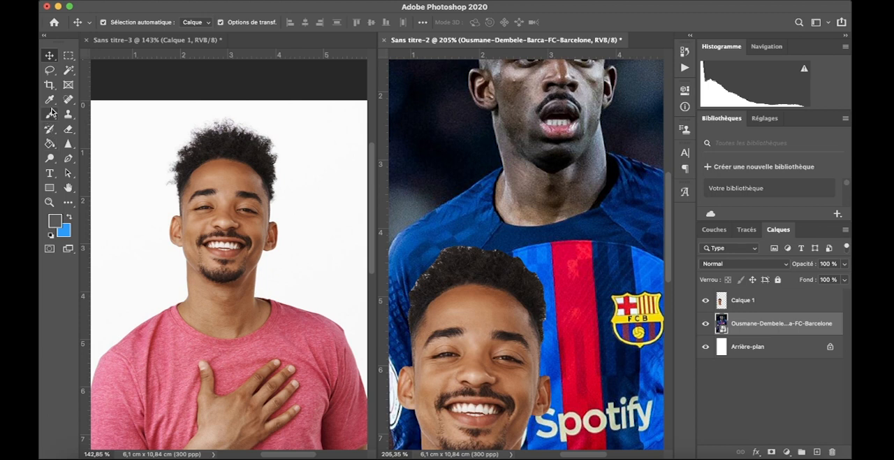
left_click(68, 157)
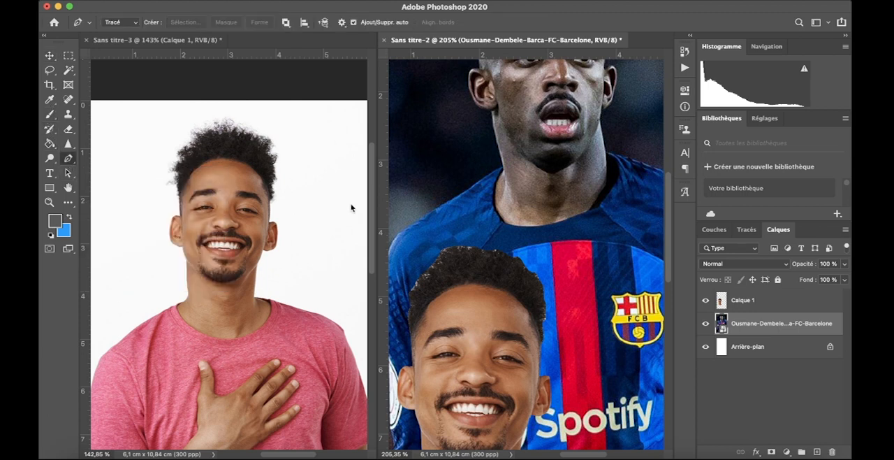
left_click(504, 173)
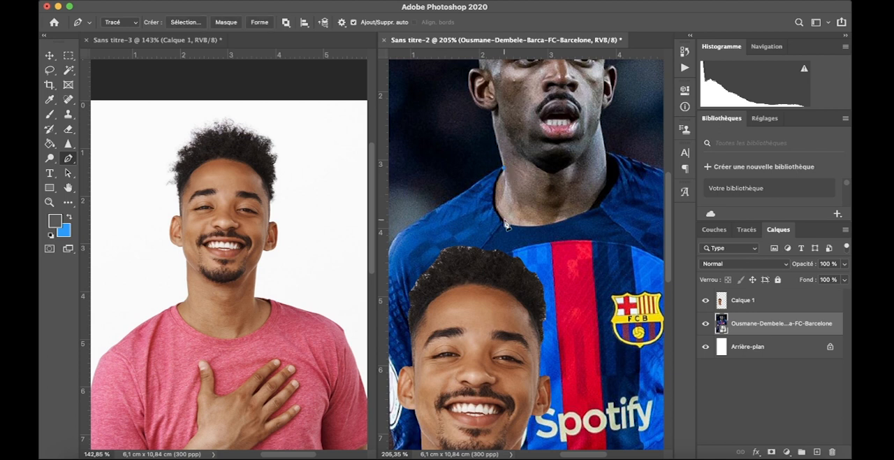
left_click_drag(517, 229, 532, 246)
left_click_drag(563, 220, 581, 210)
left_click(599, 206)
left_click_drag(615, 180, 623, 171)
left_click(618, 162)
left_click(606, 153)
left_click(609, 131)
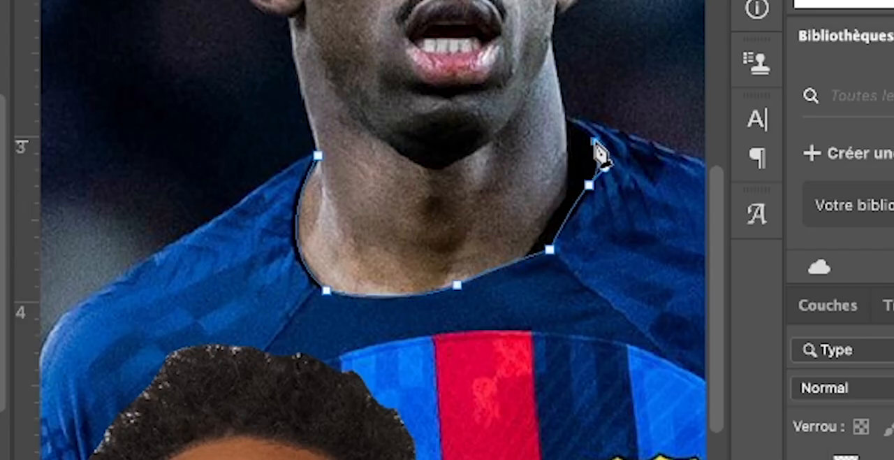
Close the path around the jersey's upper chest and shoulders, then copy the enclosed collar area to a new layer
left_click(696, 151)
left_click(657, 269)
left_click(579, 409)
left_click(278, 420)
left_click(164, 339)
left_click(145, 234)
left_click(145, 146)
left_click(247, 132)
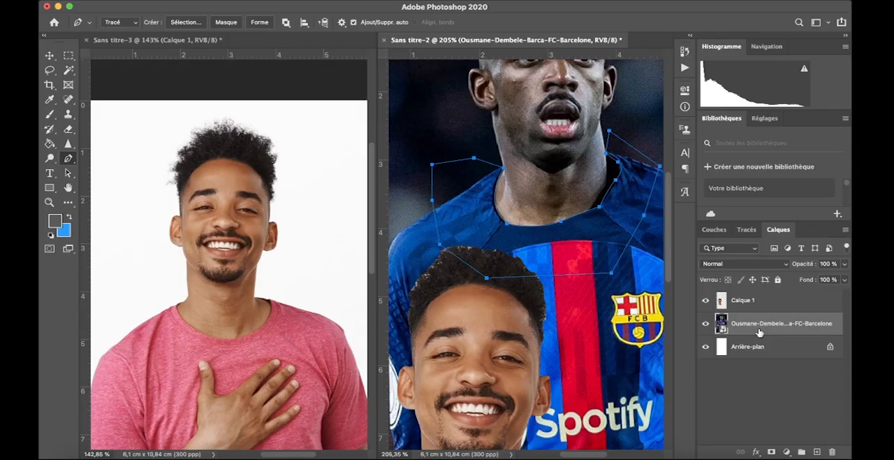
key("ctrl+Return")
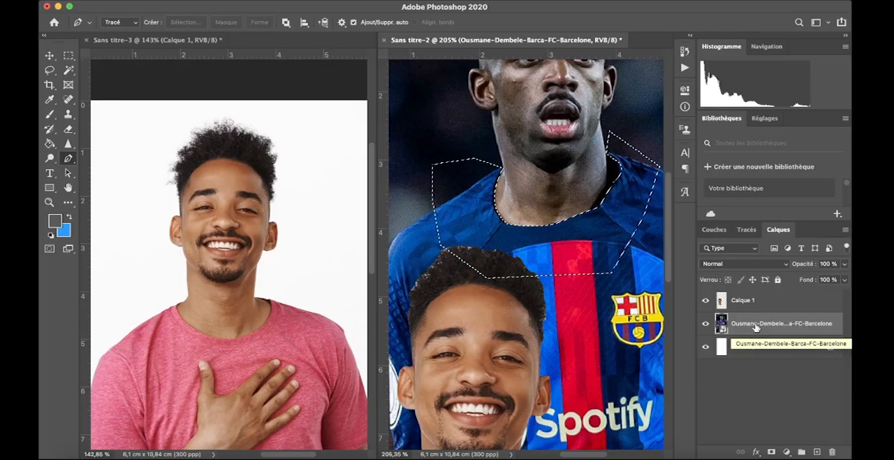
key("ctrl+j")
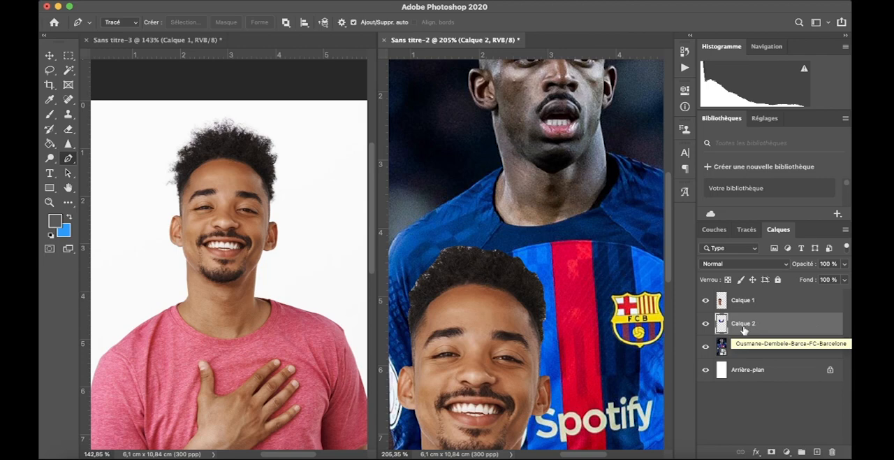
Rename the collar layer "cou" and the cut-out head layer "tete"
double_click(743, 324)
type("co")
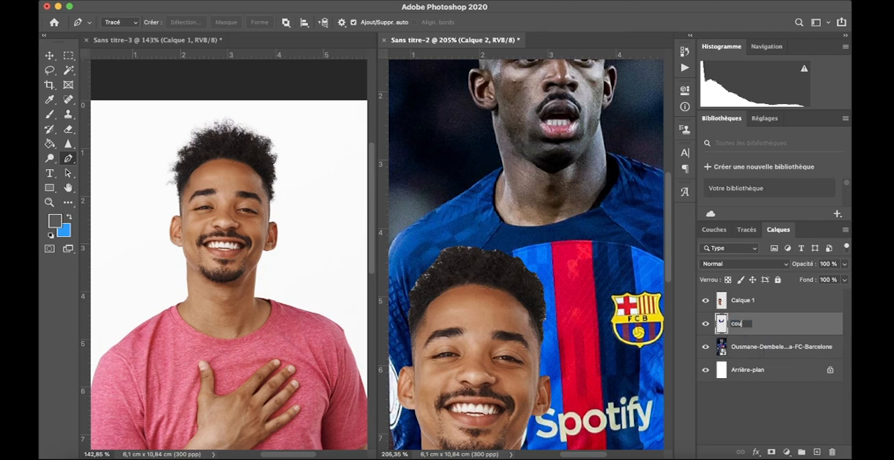
type("u")
key("Return")
double_click(741, 300)
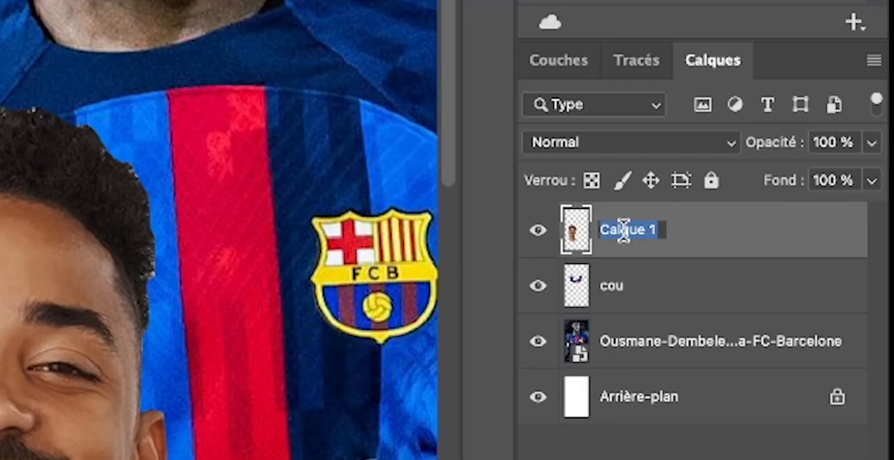
type("tete")
key("Return")
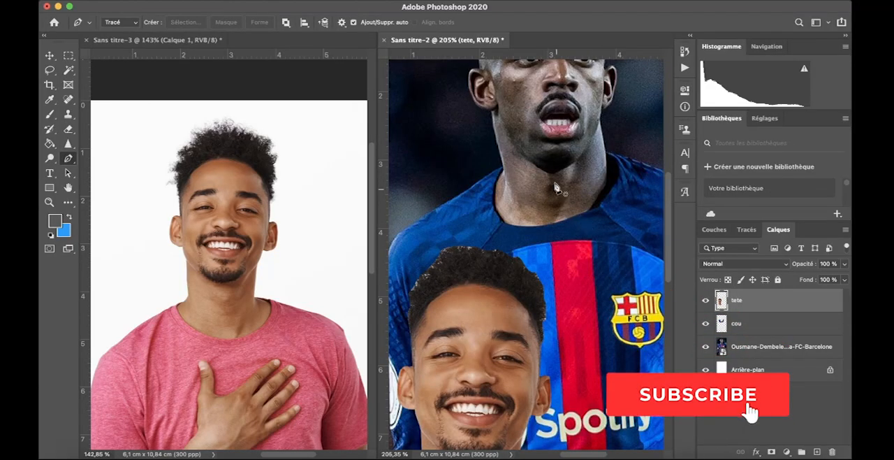
Add a new empty layer directly above the footballer photo layer
scroll(559, 170, "up", 3)
scroll(556, 168, "up", 2)
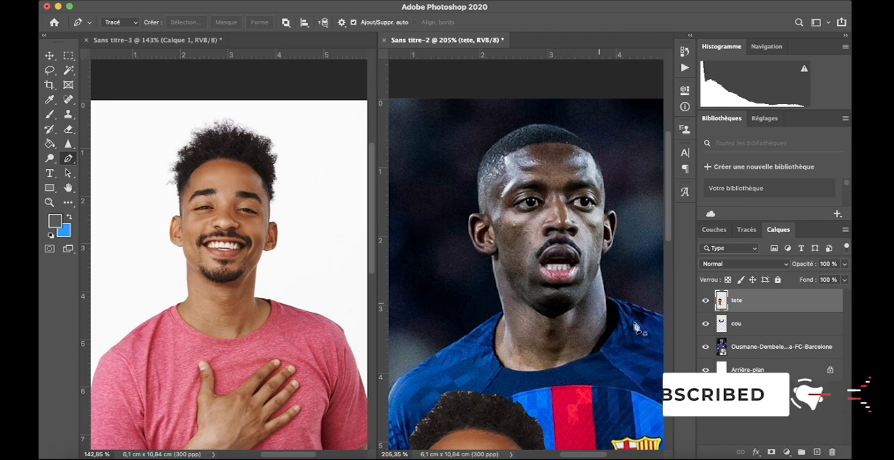
left_click(772, 357)
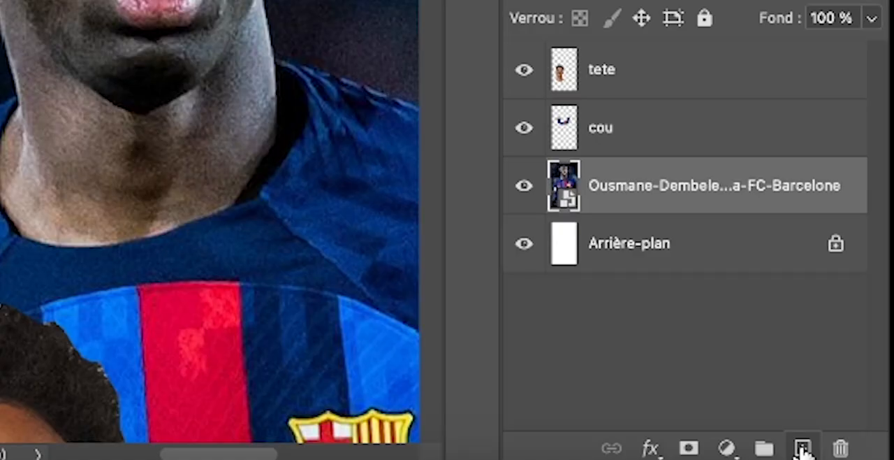
left_click(817, 452)
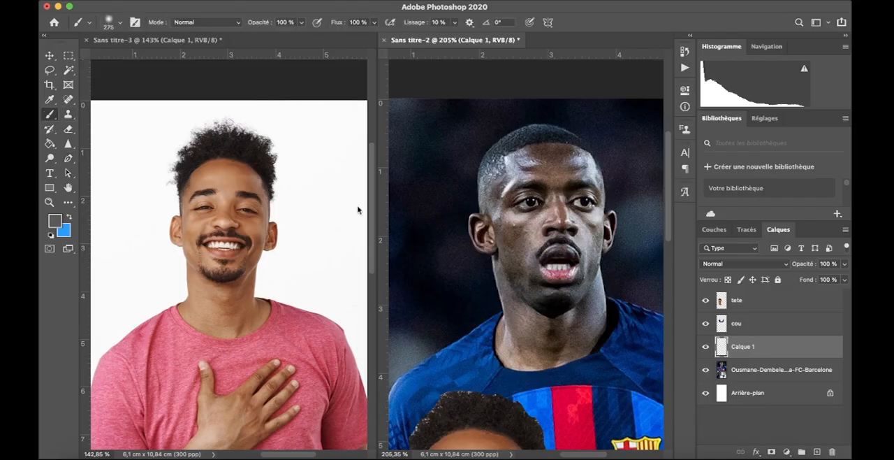
Paint over the footballer's head on the new empty layer with soft dark tones sampled from the surrounding background
key("i")
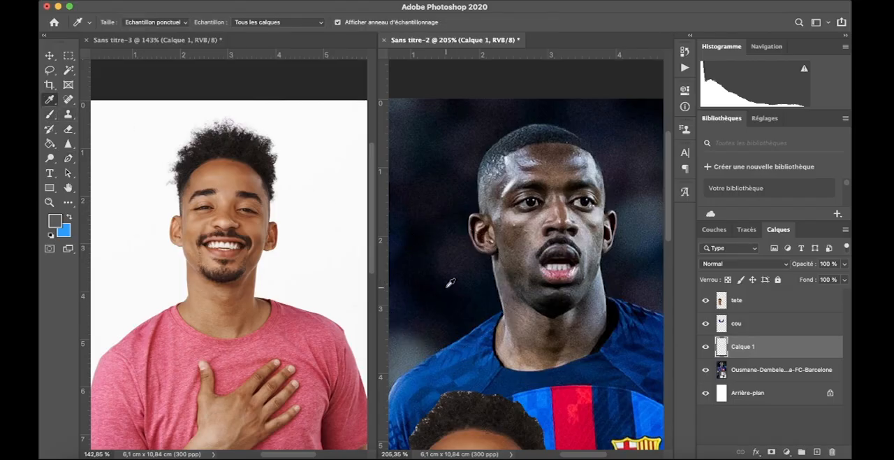
key("b")
mouse_move(463, 214)
left_mouse_down()
mouse_move(508, 215)
mouse_move(486, 197)
mouse_move(494, 175)
mouse_move(570, 165)
mouse_move(588, 176)
mouse_move(563, 203)
mouse_move(519, 208)
mouse_move(578, 210)
mouse_move(545, 214)
left_mouse_up()
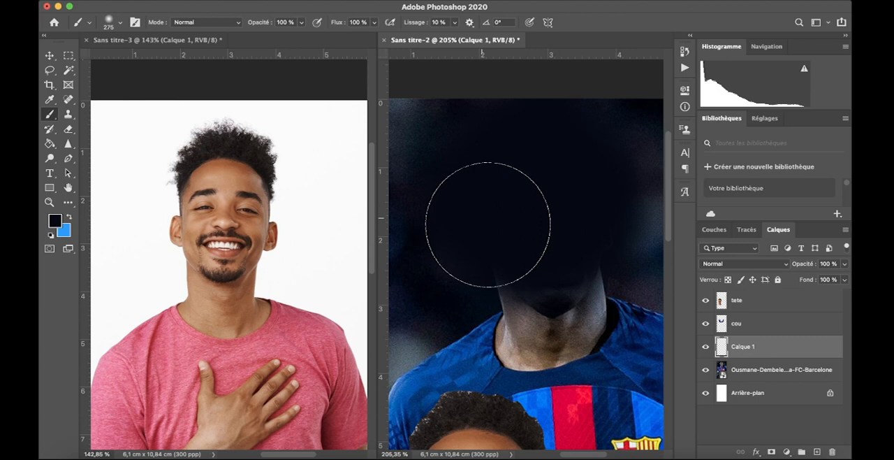
mouse_move(520, 177)
left_mouse_down()
mouse_move(482, 160)
mouse_move(463, 200)
mouse_move(473, 193)
left_mouse_up()
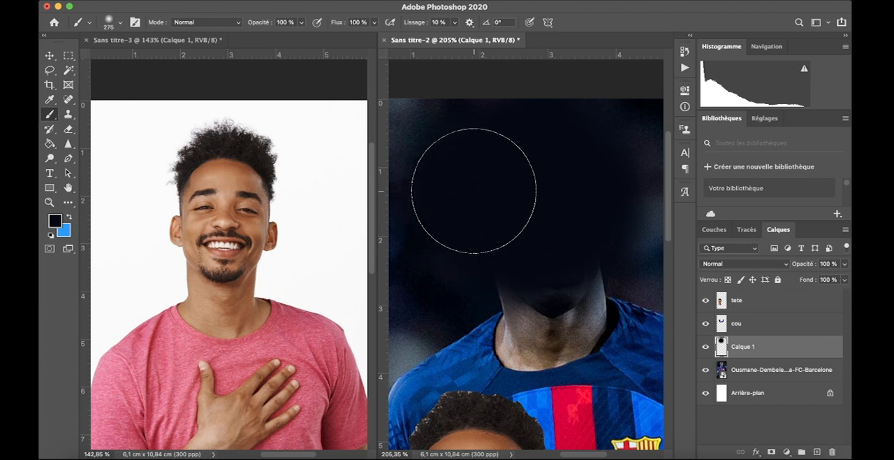
left_click(639, 231, "alt")
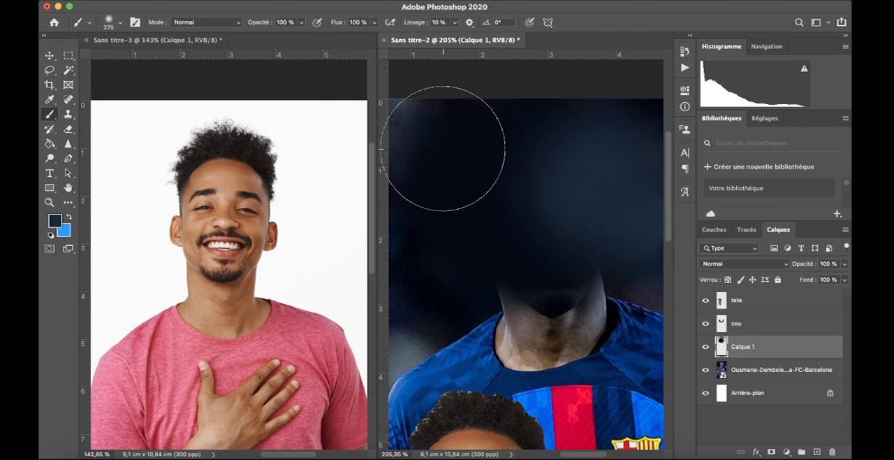
left_click(421, 140)
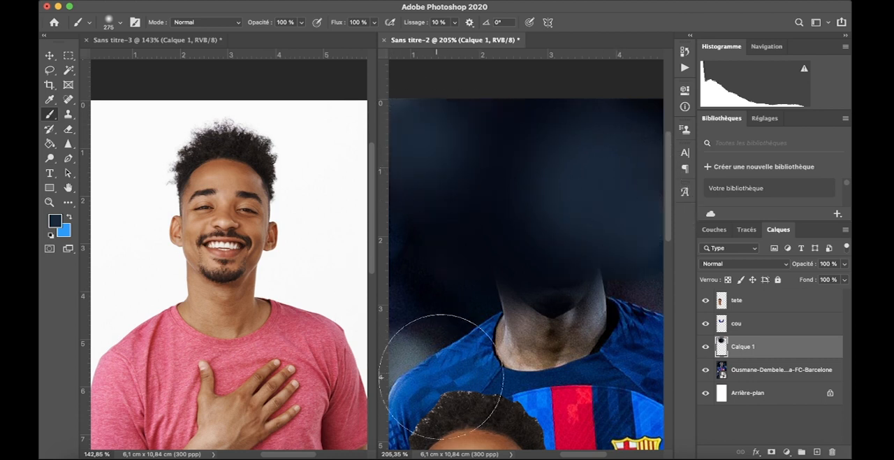
left_click(439, 278, "alt")
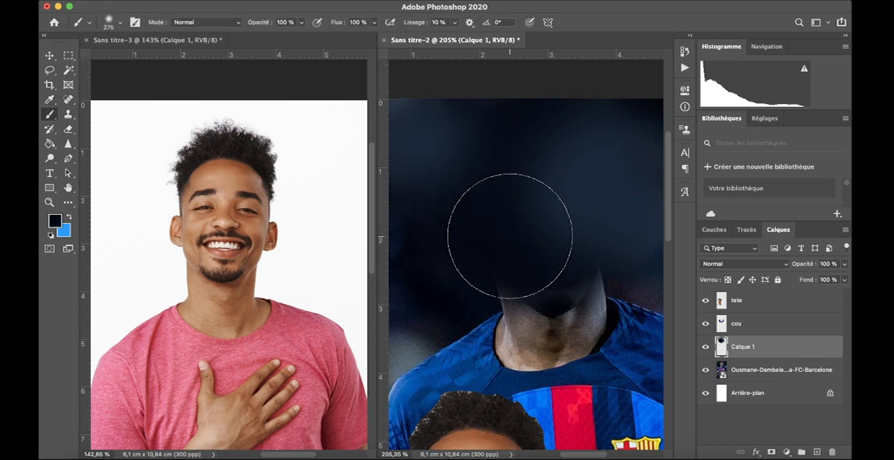
Reduce the brush size to 68 and paint the footballer's remaining neck and the collar opening near-black
right_click(511, 236)
left_click_drag(636, 265, 600, 264)
left_click(455, 236)
mouse_move(499, 282)
left_mouse_down()
mouse_move(523, 309)
mouse_move(533, 295)
mouse_move(549, 315)
mouse_move(573, 309)
mouse_move(567, 315)
mouse_move(586, 277)
mouse_move(604, 281)
mouse_move(577, 309)
mouse_move(590, 307)
mouse_move(590, 322)
mouse_move(569, 327)
mouse_move(597, 311)
mouse_move(530, 332)
mouse_move(538, 334)
mouse_move(529, 320)
mouse_move(517, 340)
mouse_move(507, 325)
mouse_move(504, 350)
mouse_move(530, 360)
mouse_move(512, 362)
mouse_move(598, 338)
mouse_move(573, 348)
mouse_move(602, 320)
mouse_move(553, 365)
mouse_move(571, 359)
mouse_move(508, 360)
mouse_move(509, 319)
mouse_move(601, 299)
mouse_move(603, 282)
mouse_move(611, 310)
mouse_move(607, 256)
mouse_move(618, 284)
mouse_move(602, 252)
mouse_move(559, 273)
mouse_move(535, 268)
mouse_move(586, 298)
mouse_move(517, 362)
mouse_move(522, 298)
left_mouse_up()
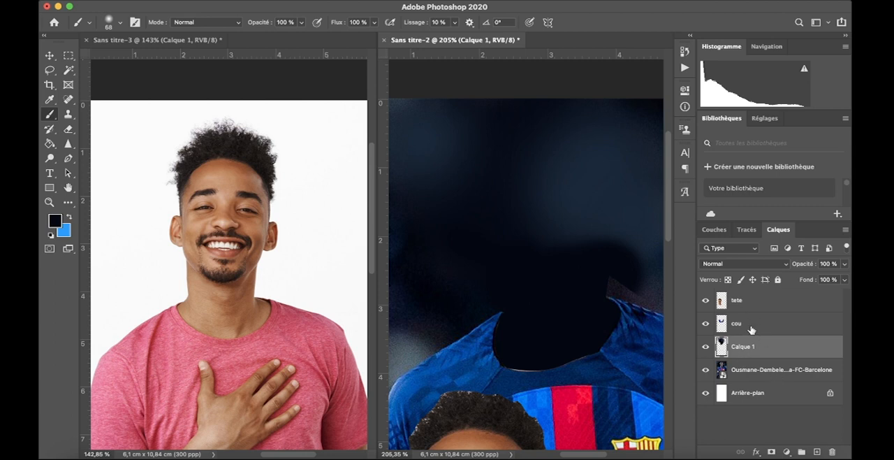
Toggle the visibility of the cou layer to compare the painted neck area with and without the collar
left_click(704, 323)
left_click(704, 324)
left_click(704, 323)
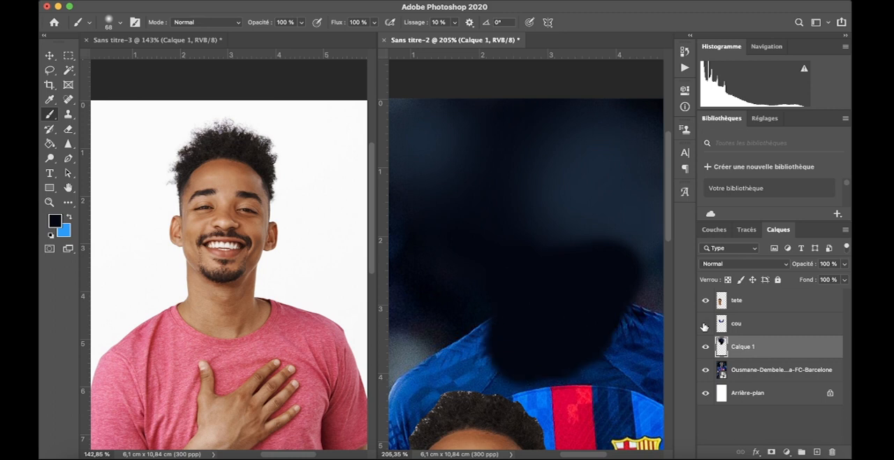
left_click(704, 325)
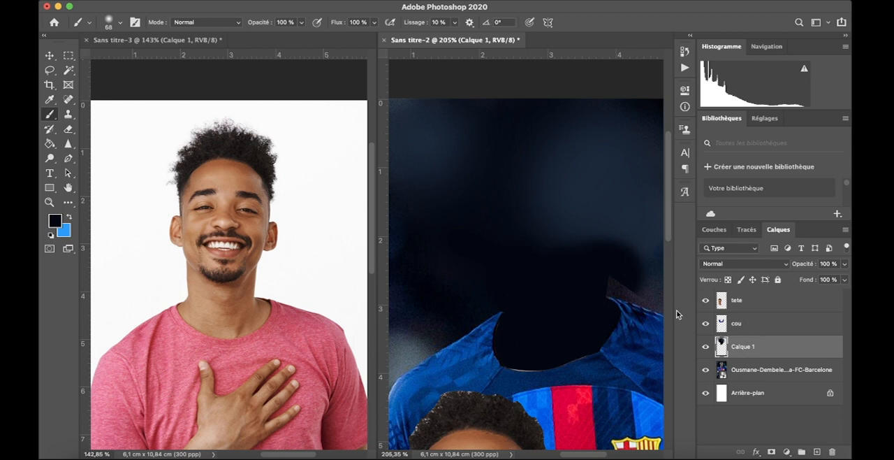
Add a layer mask to the painted background layer and brush on it to blend the paint edge above the shoulder
left_click(771, 452)
left_click_drag(615, 259, 634, 286)
left_click(721, 346)
left_click(588, 231)
left_click(740, 346)
key("x")
left_click_drag(594, 262, 592, 285)
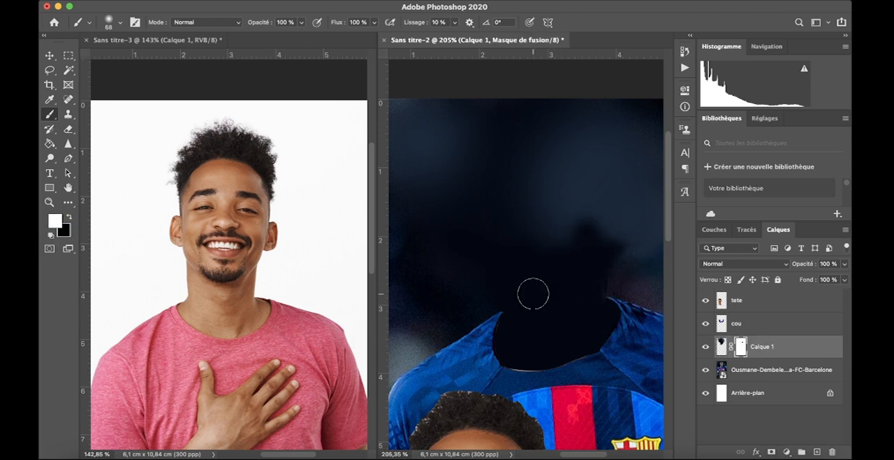
Move the smiling man's cut-out head onto the jersey's neck opening and enlarge it to about 109% width
left_click(49, 56)
left_click_drag(490, 402, 569, 102)
left_click_drag(551, 72, 551, 79)
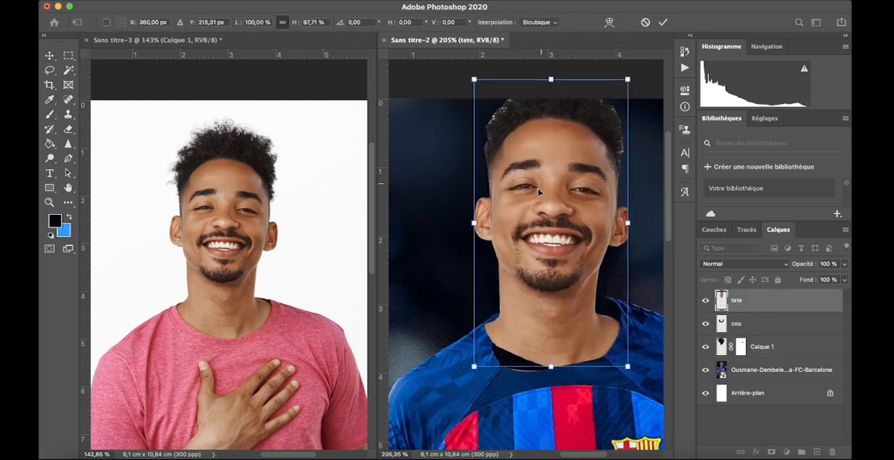
left_click_drag(576, 256, 583, 267)
left_click_drag(633, 372, 647, 393)
left_click_drag(559, 331, 551, 308)
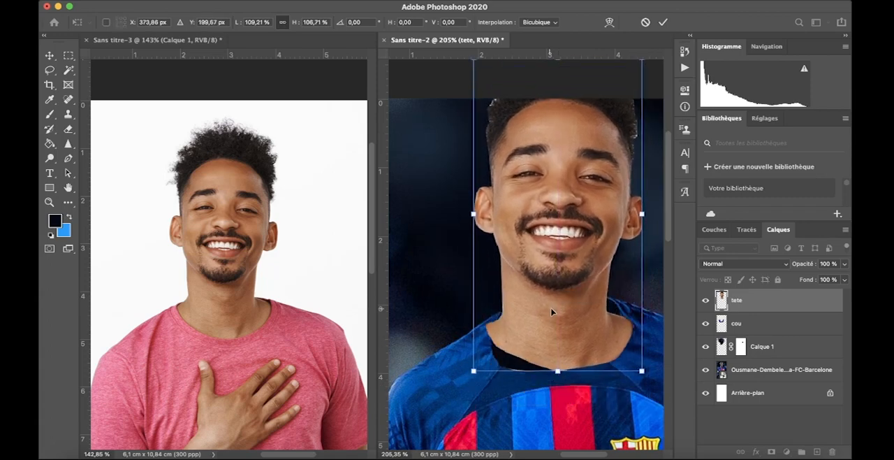
Refine the head's size and position to suit the whole body, and place the tete layer beneath cou
key("super+minus")
key("super+minus")
key("super+minus")
key("super+minus")
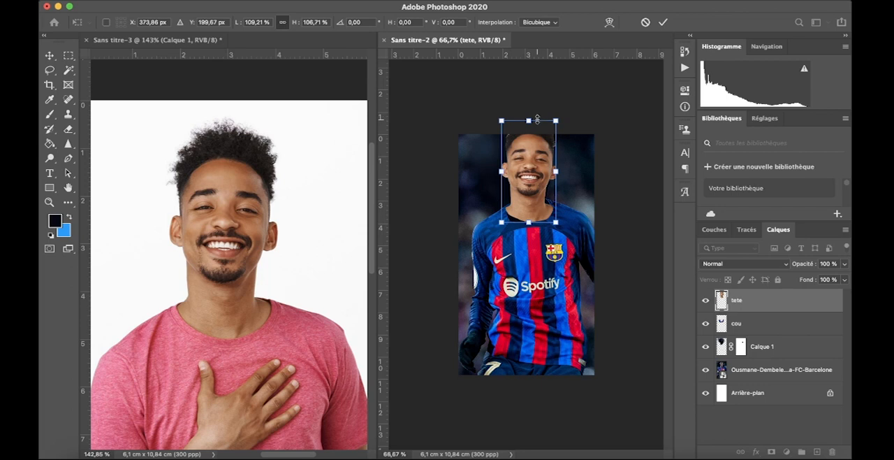
mouse_move(537, 121)
left_mouse_down()
mouse_move(524, 138)
mouse_move(525, 123)
left_mouse_up()
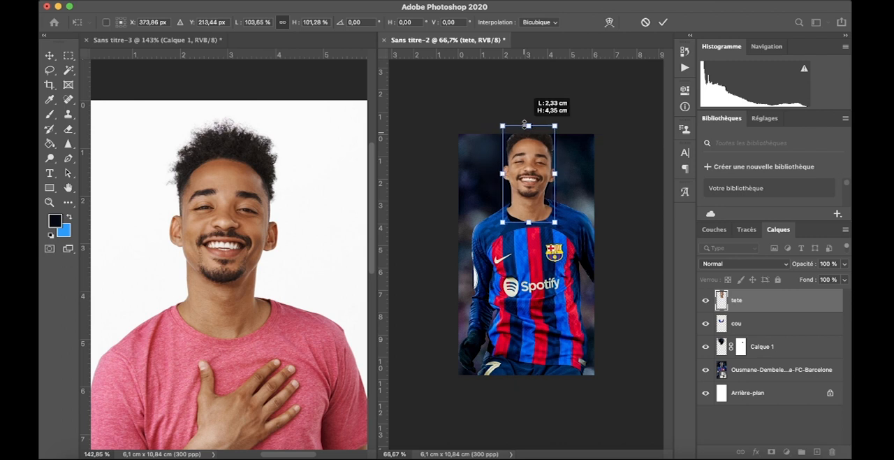
left_click_drag(532, 126, 553, 122)
left_click_drag(531, 186, 527, 182)
left_click_drag(519, 118, 519, 121)
left_click(547, 211)
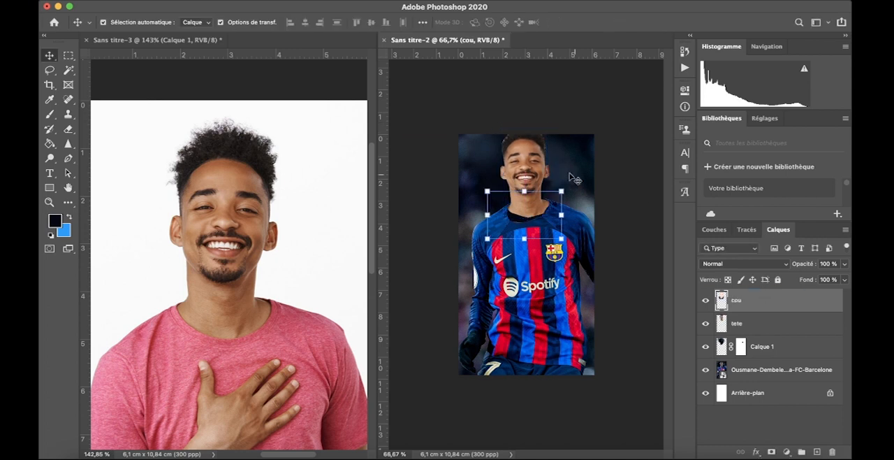
left_click(605, 160)
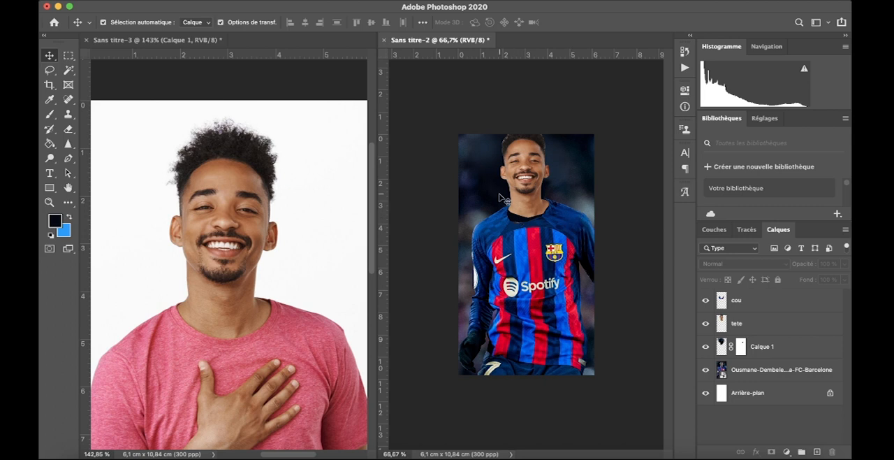
Select the base of the neck on the tete layer with a freehand Lasso outline that includes the collar gap
key("super+plus")
key("super+plus")
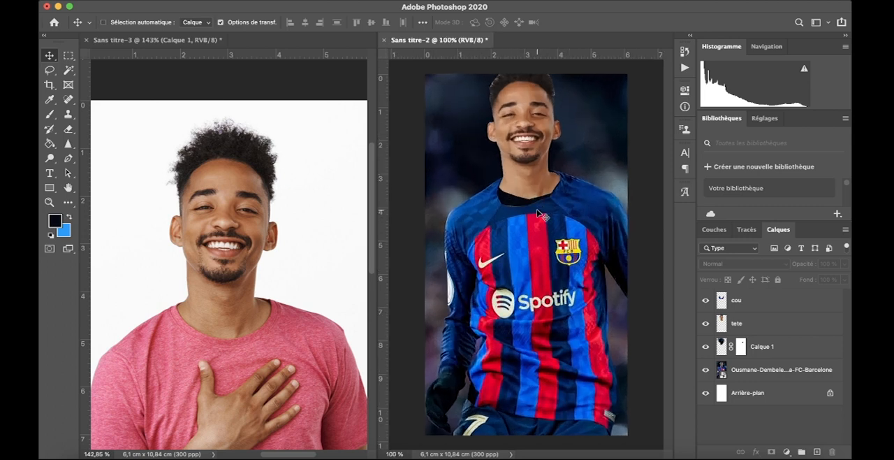
scroll(536, 209, "up", 5)
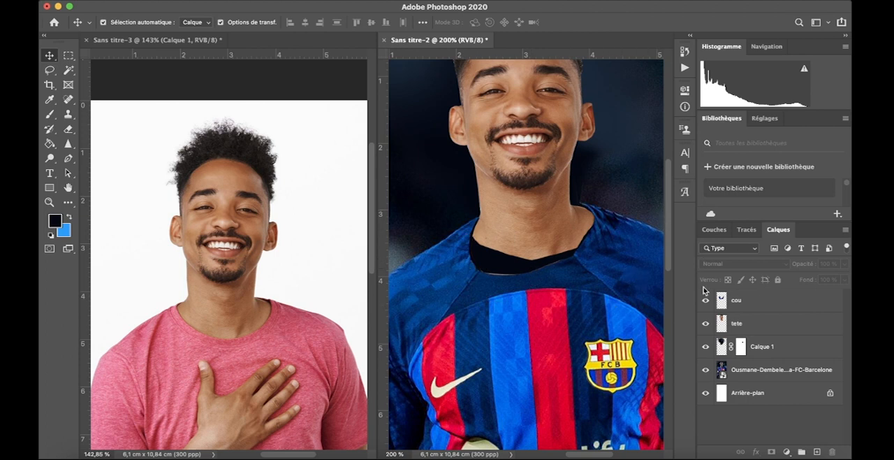
left_click(760, 323)
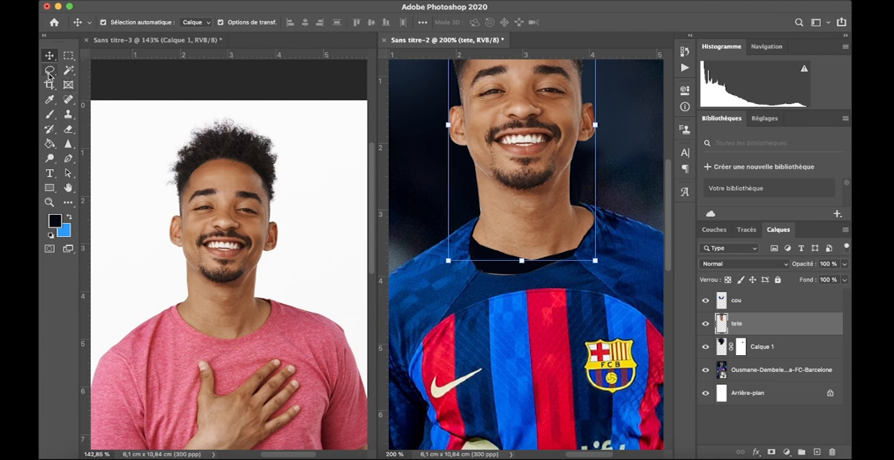
key("l")
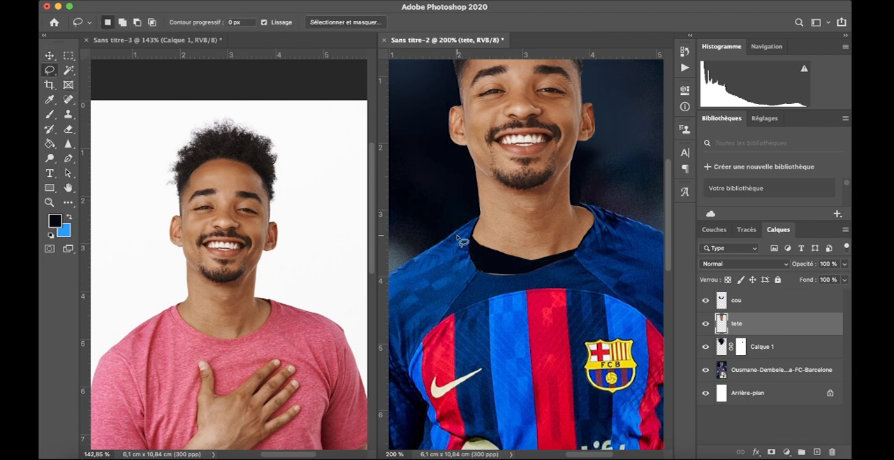
mouse_move(529, 229)
left_mouse_down()
mouse_move(663, 228)
mouse_move(731, 248)
mouse_move(749, 259)
mouse_move(754, 301)
mouse_move(697, 333)
mouse_move(569, 343)
mouse_move(507, 323)
mouse_move(457, 289)
mouse_move(489, 232)
left_mouse_up()
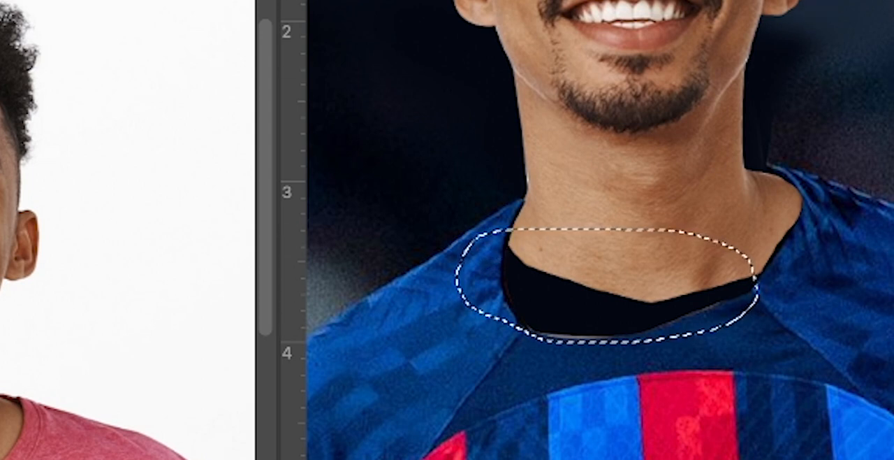
Stretch the selected neck base downward and sideways with Free Transform to fill the collar gap, then apply it and deselect
key("ctrl+t")
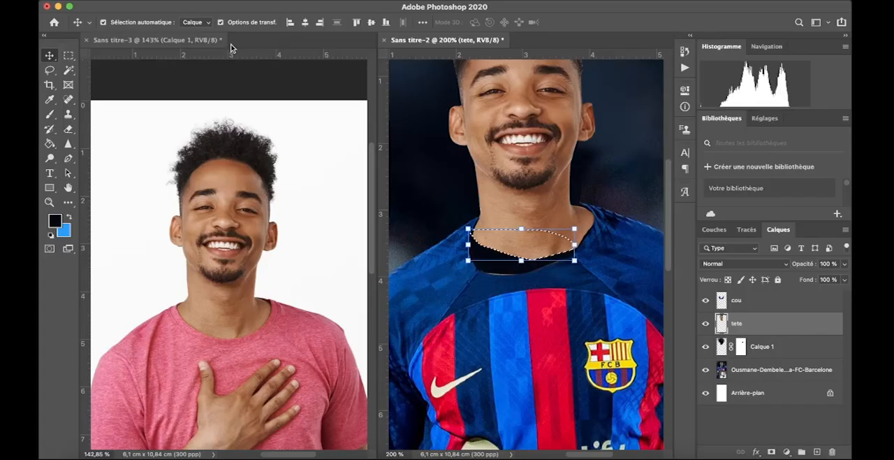
left_click_drag(523, 260, 524, 299)
left_click_drag(468, 264, 445, 264)
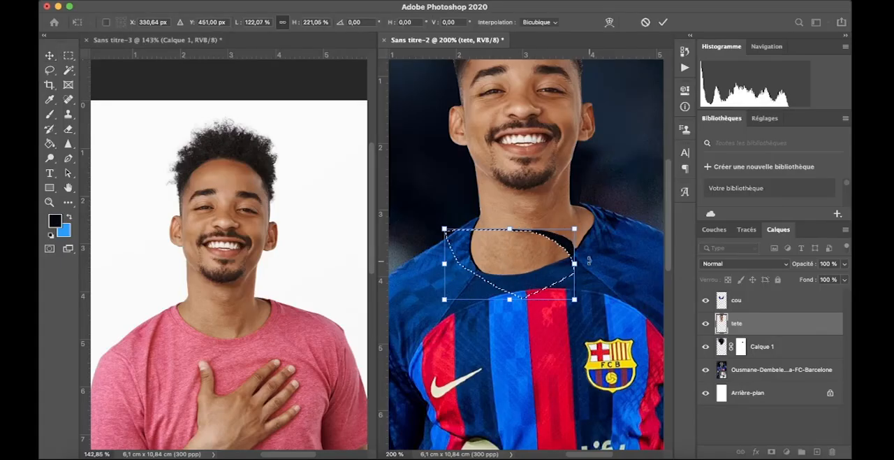
left_click_drag(575, 229, 612, 222)
left_click_drag(613, 261, 598, 261)
key("Return")
key("super+d")
left_click(642, 176, "super")
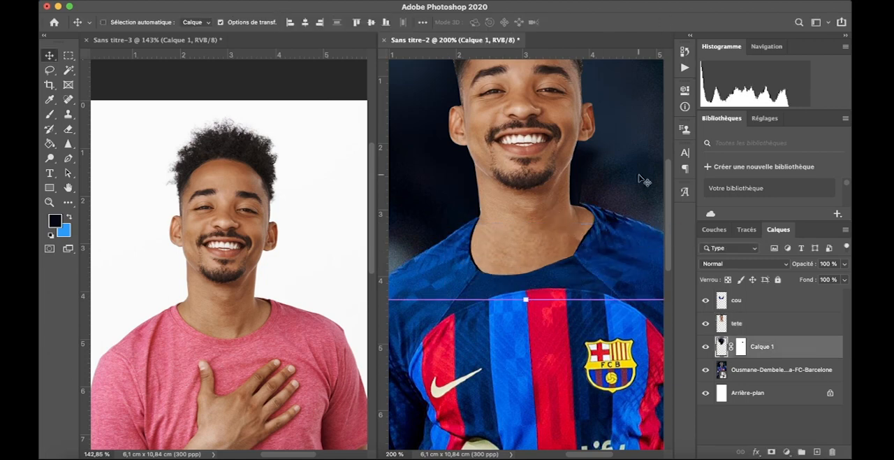
Slightly adjust the height of the tete layer from its upper edge and apply the transformation
key("super+minus")
key("super+minus")
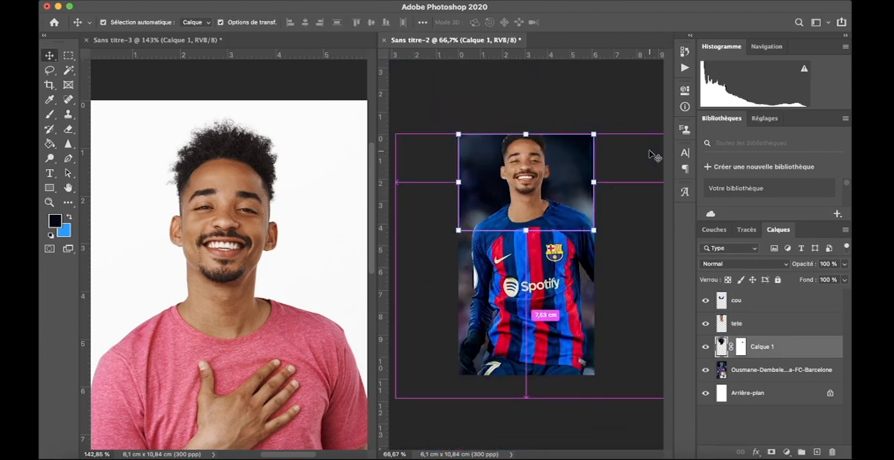
left_click(639, 181)
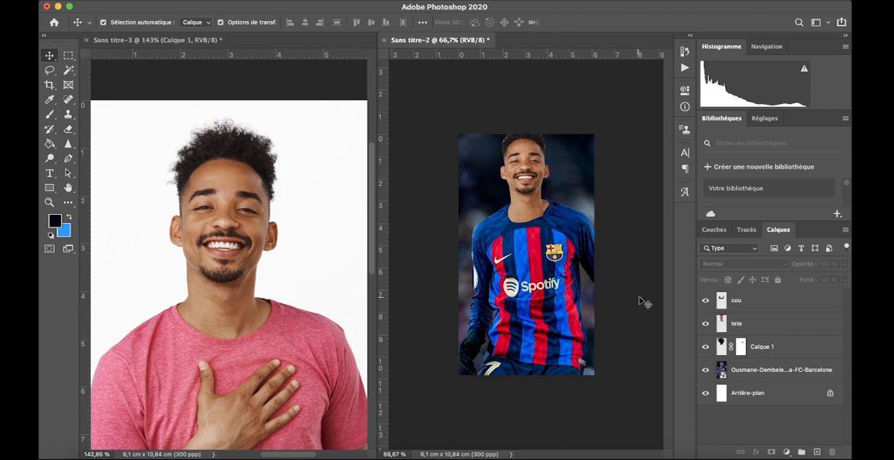
left_click(527, 155)
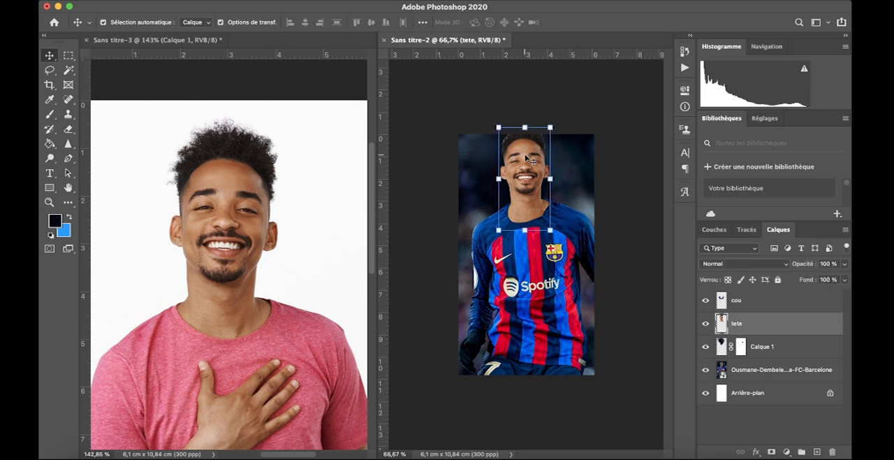
left_click_drag(526, 125, 526, 125)
left_click(663, 23)
left_click(617, 176)
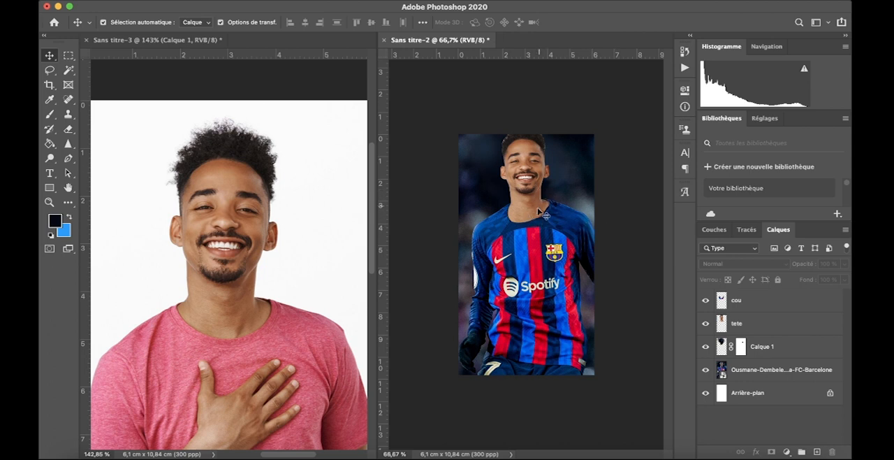
Add a new layer above tete and brush a dark shadow along the right side of the face and neck
left_click(774, 326)
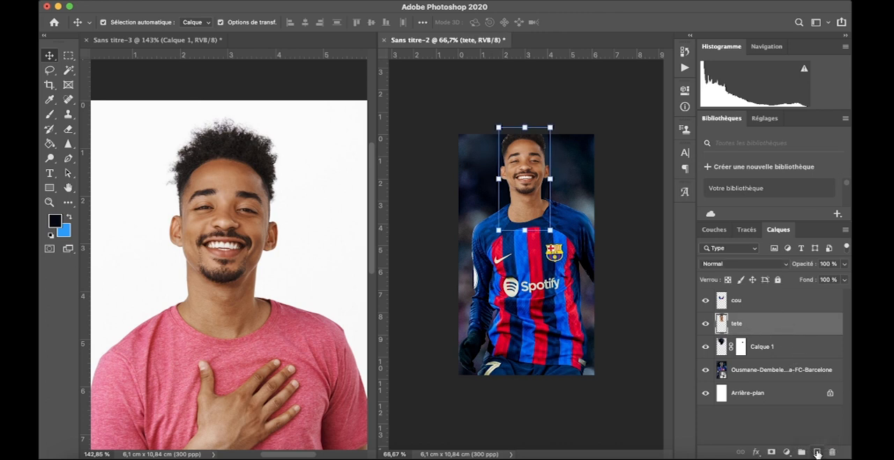
left_click(817, 452)
key("b")
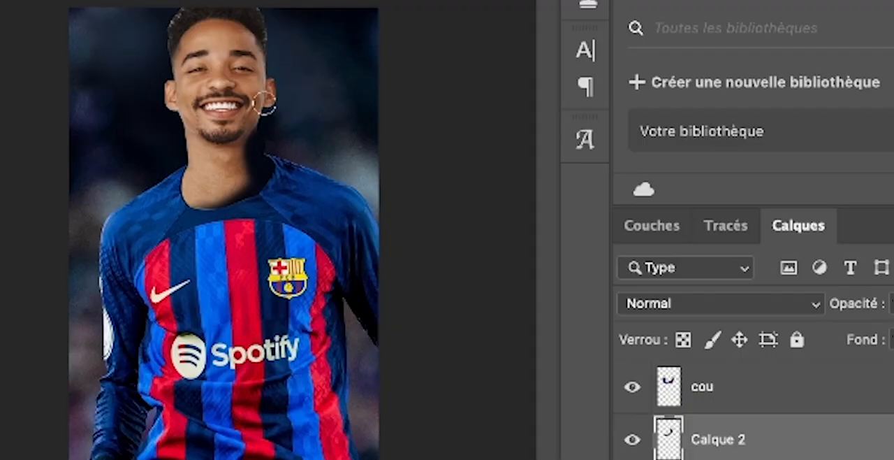
left_click(261, 123)
left_click(267, 98)
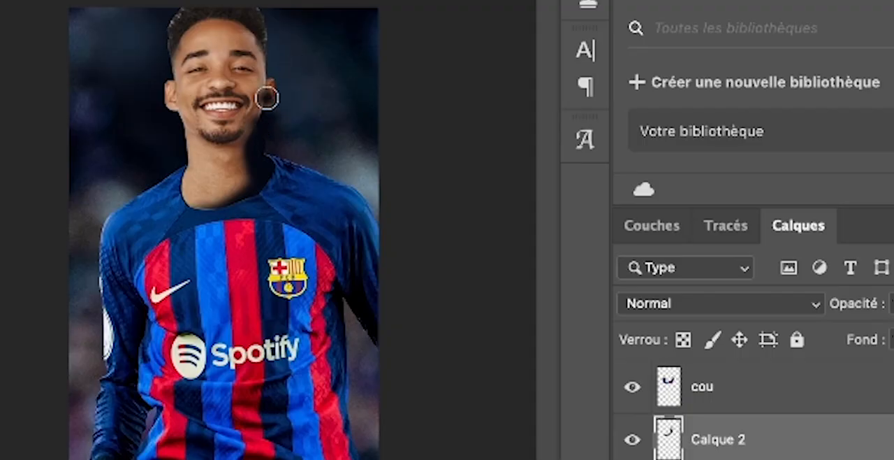
left_click_drag(257, 142, 263, 5)
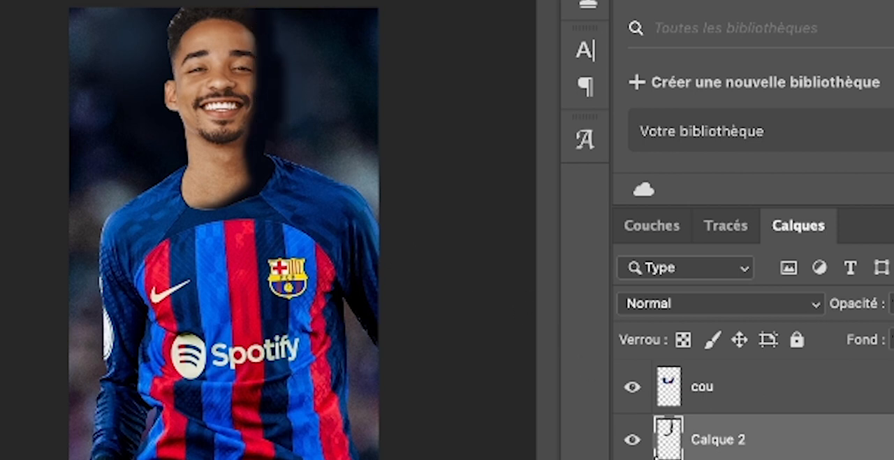
Preview different blending modes, including Lumière tamisée, for the shadow layer over the face
left_click(714, 306)
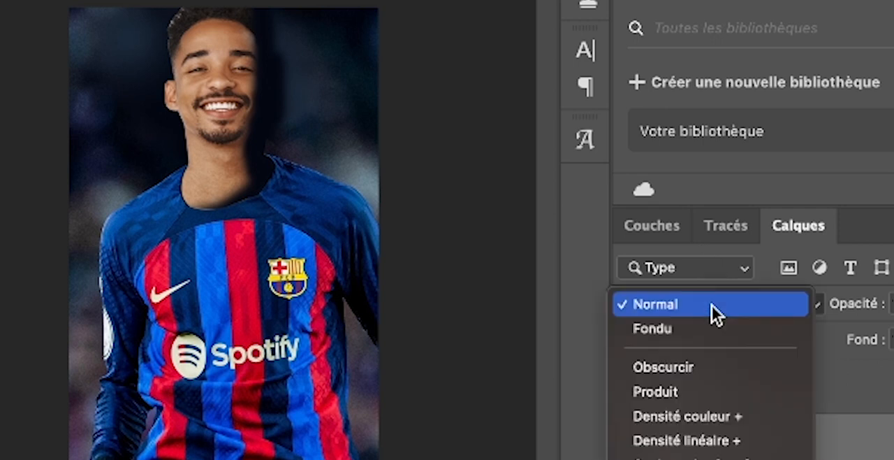
key("Down")
key("Down")
key("Down")
key("Down")
key("Down")
key("Down")
key("Down")
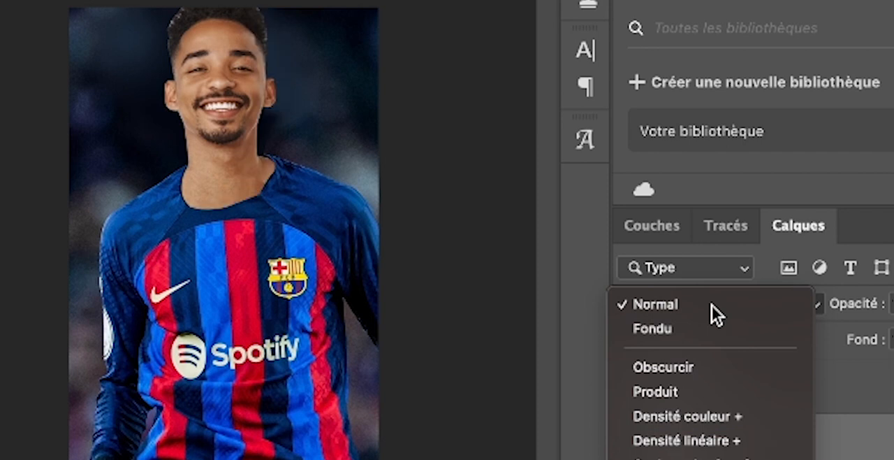
key("Down")
key("Down")
key("Down")
key("Down")
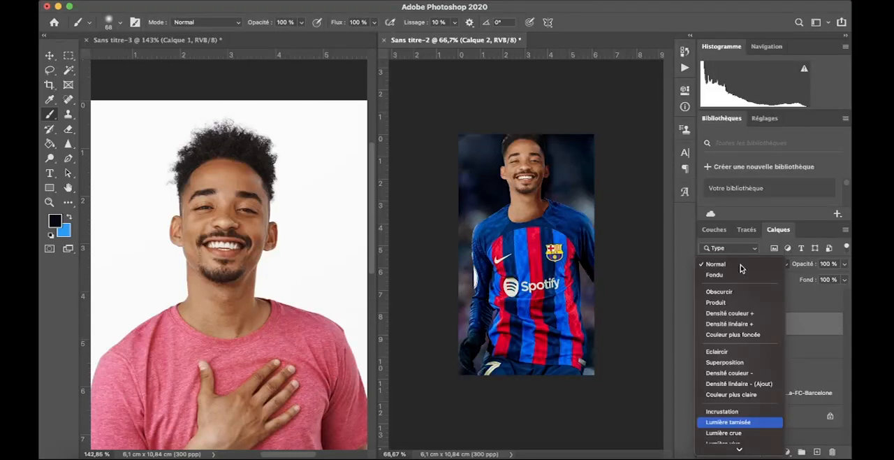
key("Down")
key("Down")
key("Down")
key("Down")
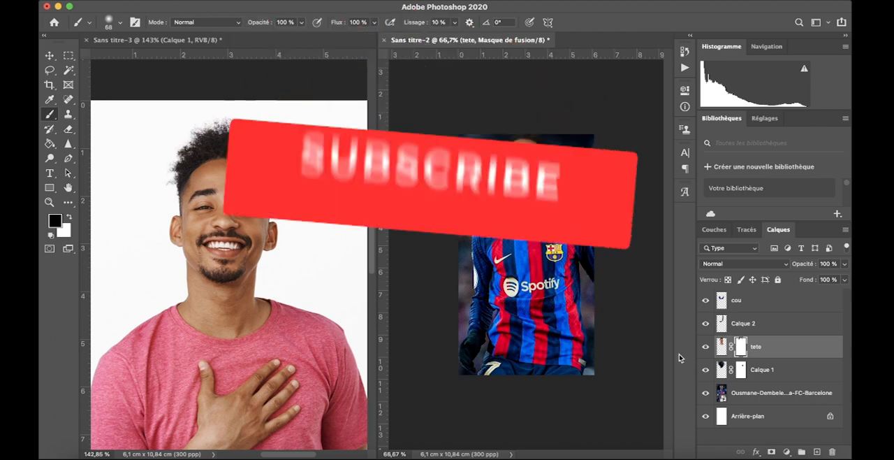
Add a dark blue Couleur unie fill layer directly above the cou layer
left_click(753, 297)
left_click(787, 452)
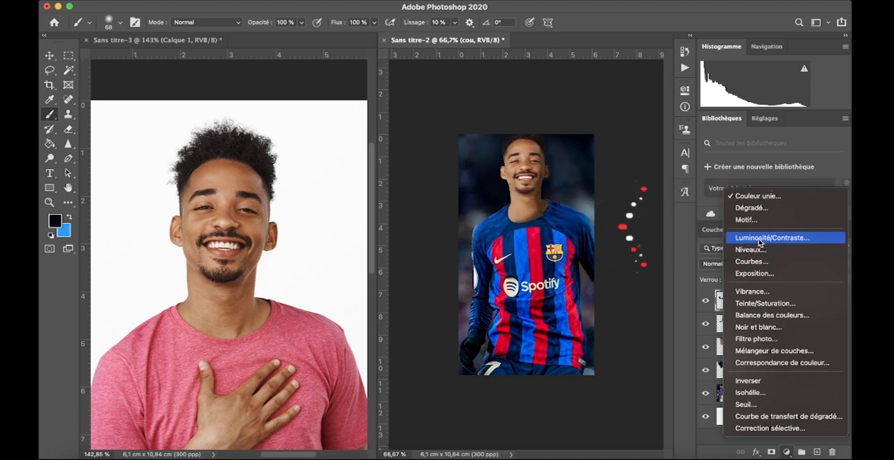
left_click(755, 196)
left_click(667, 206)
Set the blue fill layer's blending mode to Lumière tamisée
left_click(754, 264)
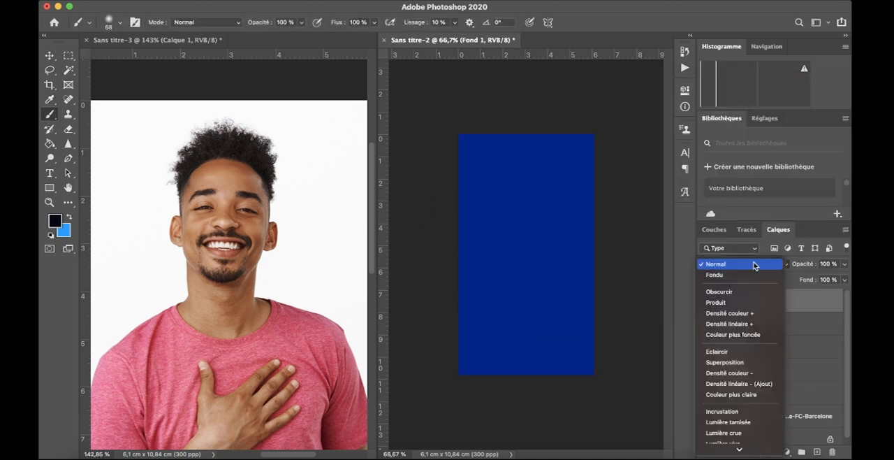
key("Down")
key("Down")
key("Down")
key("Down")
key("Down")
key("Down")
key("Down")
key("Down")
key("Down")
key("Down")
key("Down")
key("Down")
key("Down")
key("Down")
key("Down")
key("Down")
key("Down")
key("Down")
key("Down")
key("Down")
key("Down")
key("Down")
key("Down")
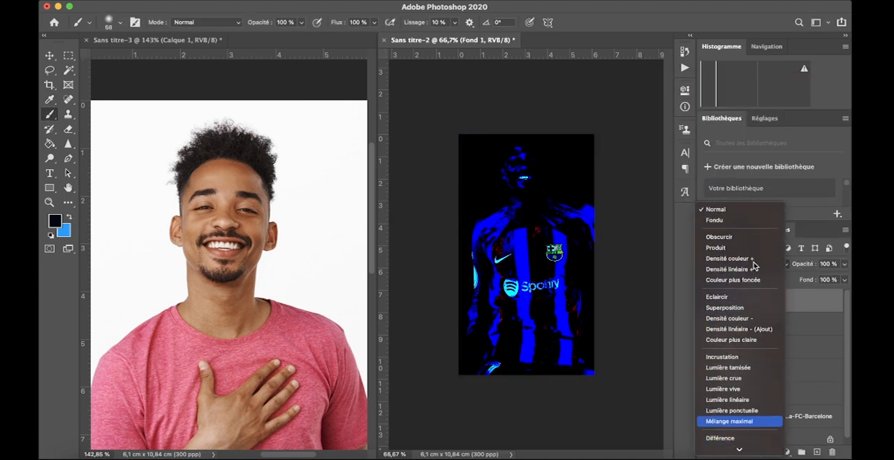
key("Up")
key("Up")
key("Up")
key("Up")
key("Up")
key("Up")
key("Up")
key("Up")
key("Up")
key("Up")
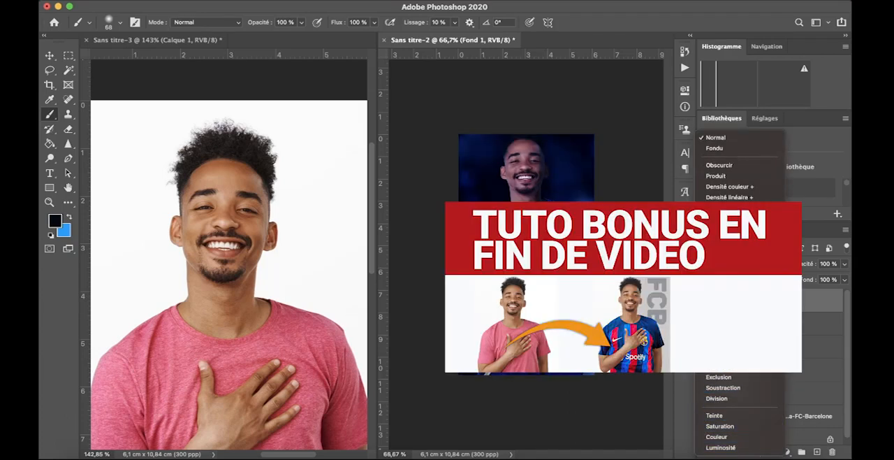
key("Return")
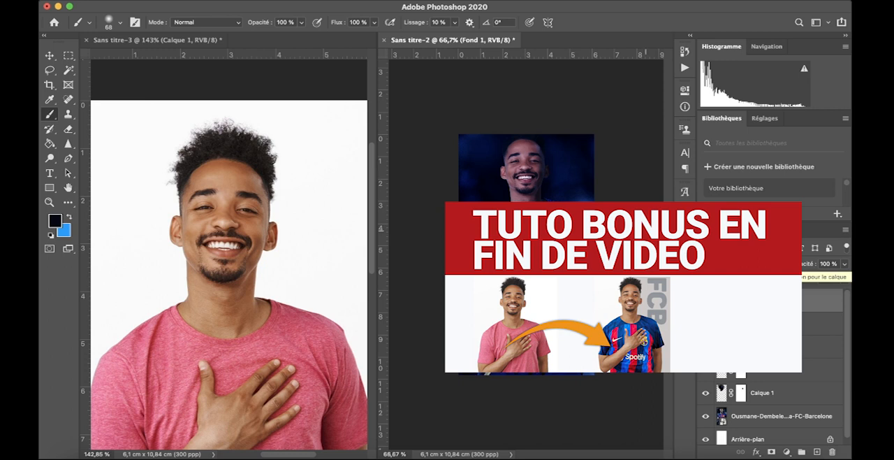
Show both documents at 100% to compare them, ending on Sans titre-2 with the Move tool active
key("super+1")
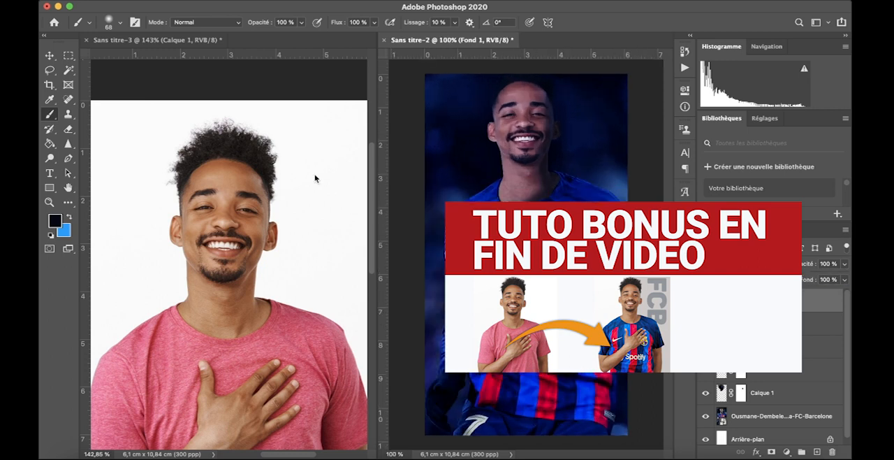
left_click(315, 174)
key("super+1")
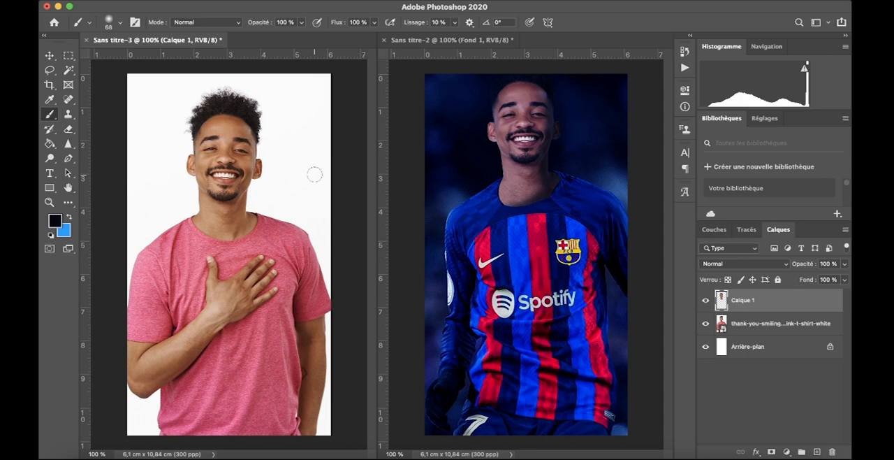
left_click(49, 56)
left_click(412, 41)
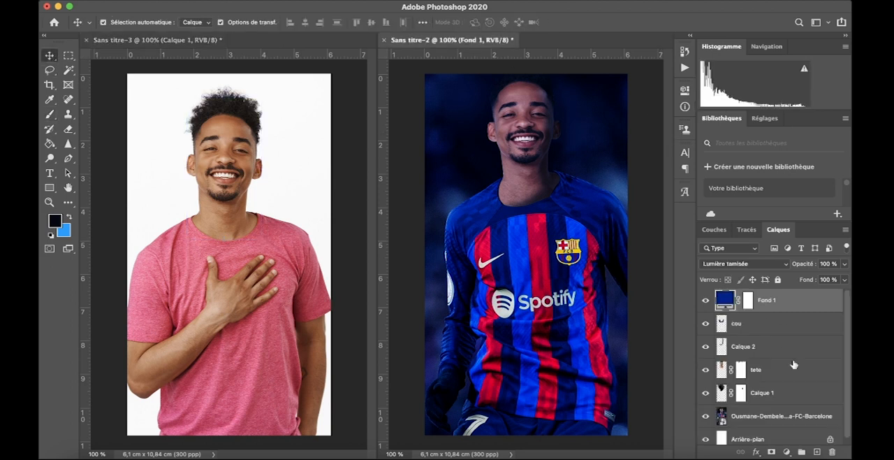
Hide Fond 1, cou, Calque 2, tete and Calque 1 one after another to review each layer's contribution
scroll(761, 359, "down", 1)
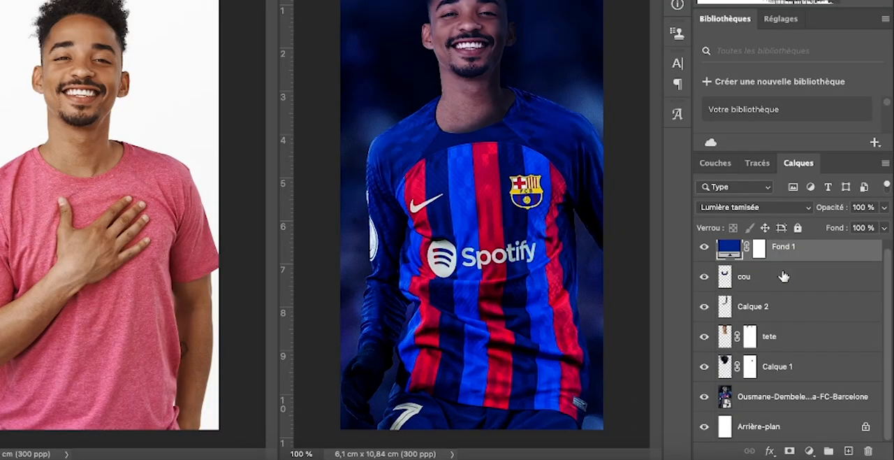
scroll(797, 300, "up", 1)
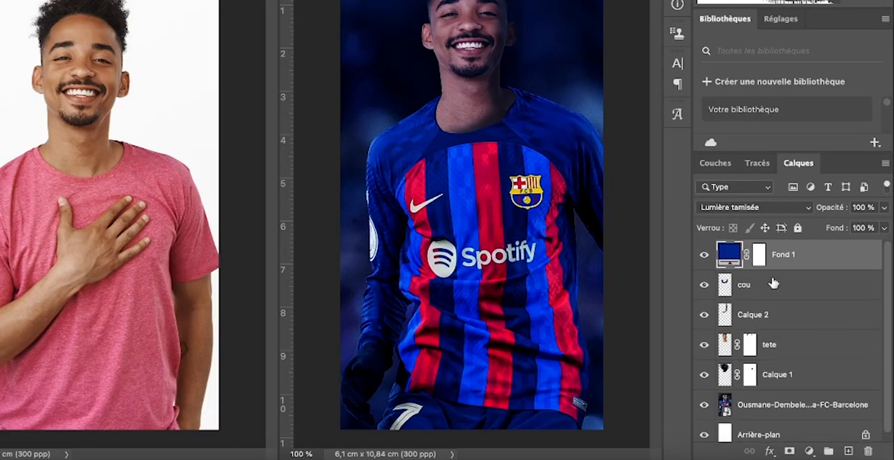
left_click(704, 255)
left_click(704, 285)
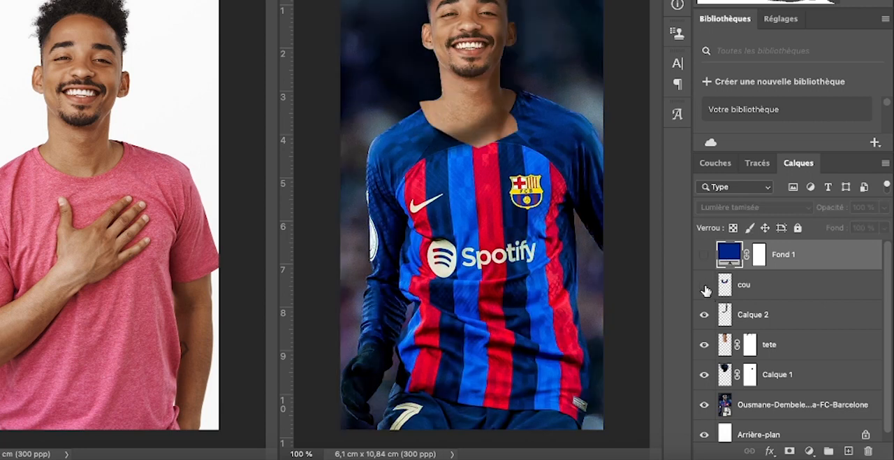
left_click(704, 315)
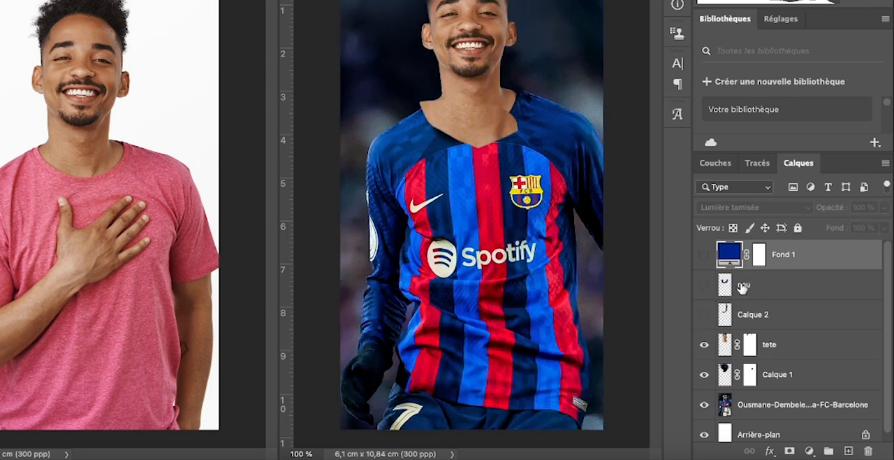
left_click(706, 345)
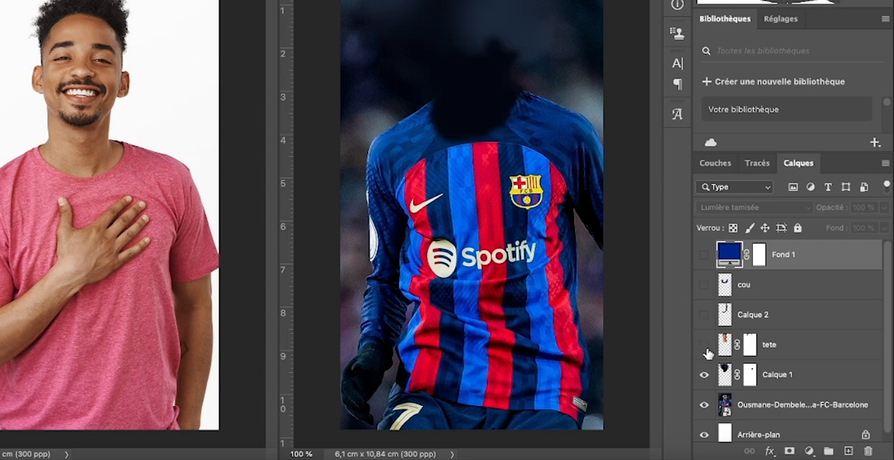
left_click(704, 375)
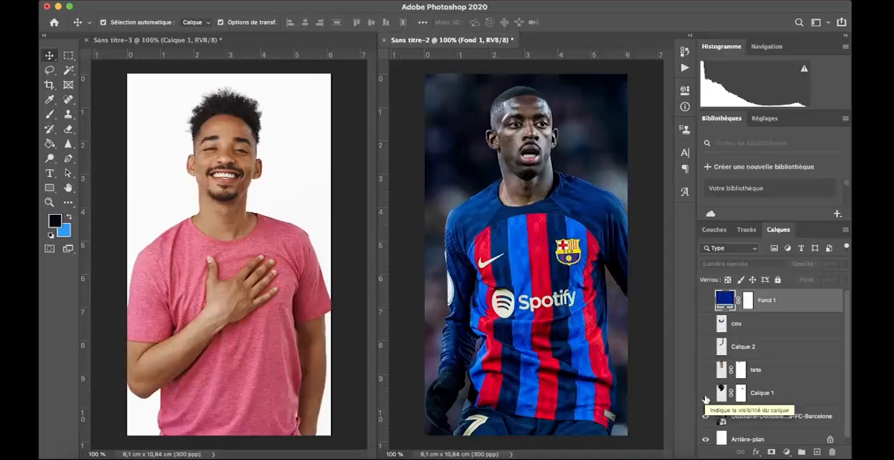
Show the hidden layers again from Calque 1 up to Fond 1, comparing the image with and without the blue fill
left_click(704, 374)
left_click(704, 344)
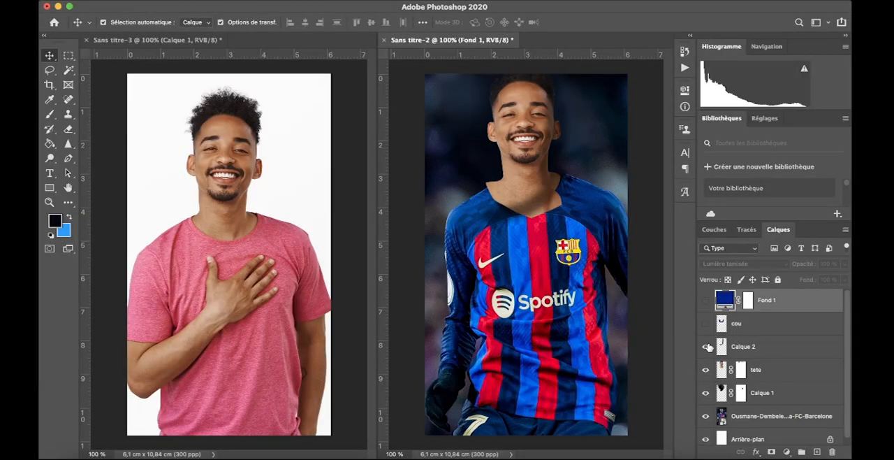
left_click(706, 323)
left_click(705, 301)
left_click(705, 301)
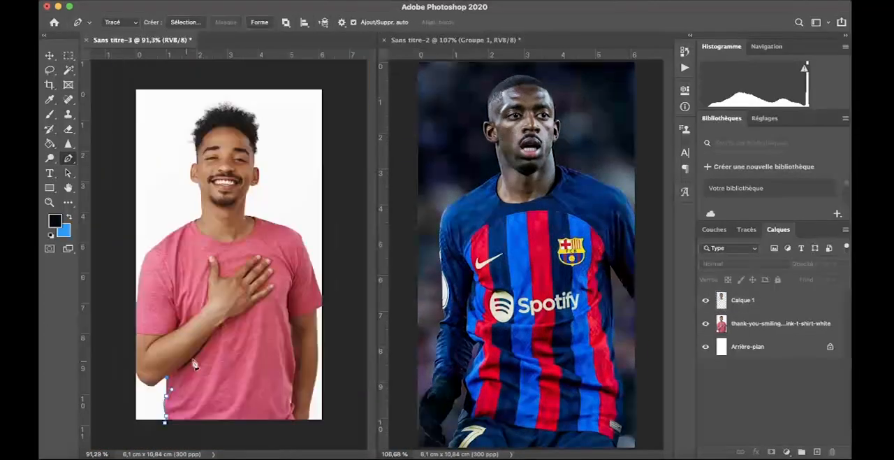
In Sans titre-3, trace the Pen path along the lower edge of the forearm and around the fingers to the thumb
left_click_drag(214, 331, 247, 310)
left_click(214, 332, "alt")
left_click(227, 320)
left_click(254, 303)
left_click(269, 293)
left_click(274, 286)
left_click(268, 285)
left_click(254, 294)
left_click_drag(273, 269, 268, 266)
left_click(270, 262)
left_click(259, 263)
left_click(266, 256)
left_click(261, 255)
left_click(247, 261)
left_click(235, 274)
left_click(224, 277)
left_click(207, 253)
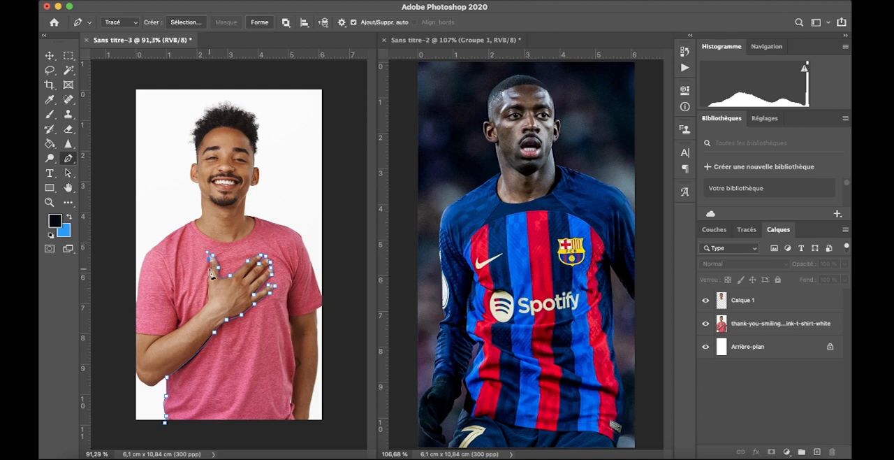
Continue the Pen path around the T-shirt's left sleeve, shoulder and collar, then over the right shoulder and sleeve hem
left_click(163, 336)
left_click_drag(122, 325, 118, 317)
left_click(135, 303)
left_click_drag(146, 256, 154, 245)
left_click_drag(192, 222, 200, 216)
left_click(198, 227)
left_click_drag(257, 225, 243, 218)
left_click(250, 216, "alt")
left_click(277, 223)
left_click(301, 236)
left_click(315, 279)
left_click(323, 300)
left_click(319, 310)
left_click(294, 317)
left_click(290, 315)
left_click(287, 318)
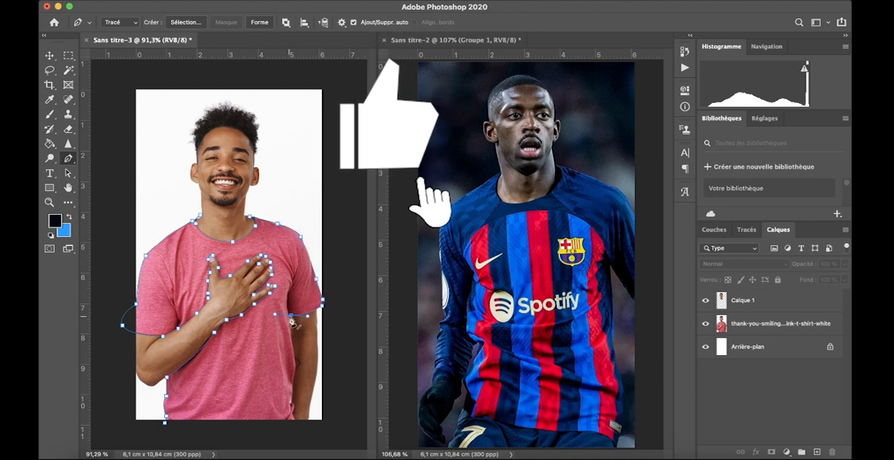
Finish the path down the T-shirt's right side and along its hem, close it and convert it to a selection
left_click_drag(296, 366, 296, 377)
left_click(292, 384)
left_click(290, 401)
left_click(293, 412)
left_click(297, 422)
left_click(210, 435)
left_click(165, 422)
key("super+Return")
Hide and delete the old Calque 1 head layer from Sans titre-3, keeping the T-shirt selection
left_click(705, 299)
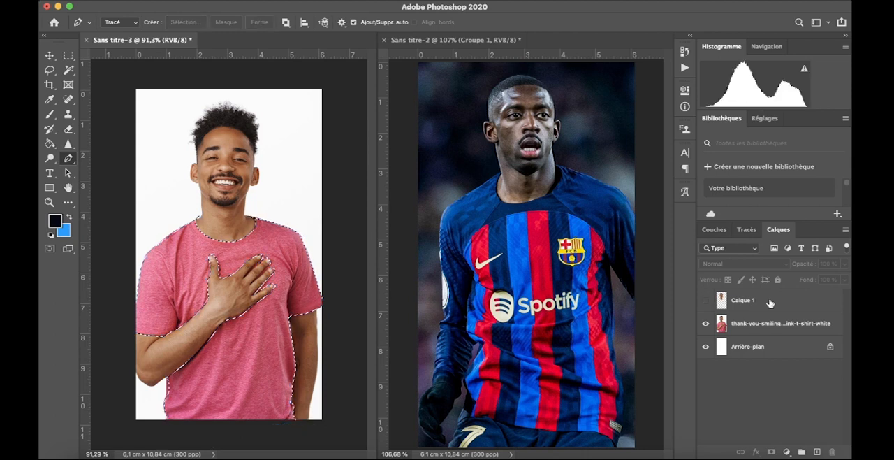
left_click(770, 301)
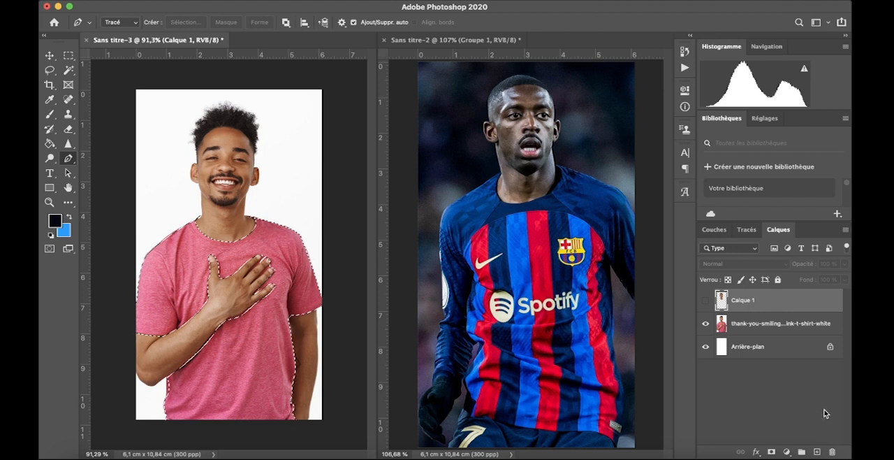
left_click(832, 452)
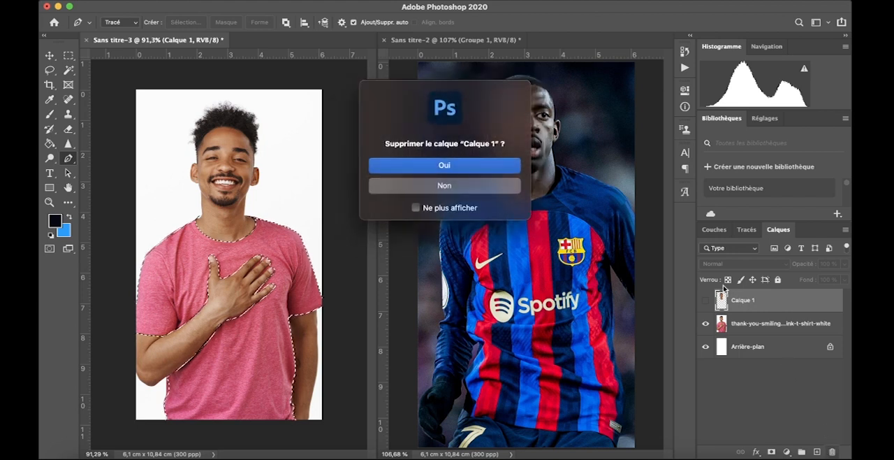
left_click(445, 165)
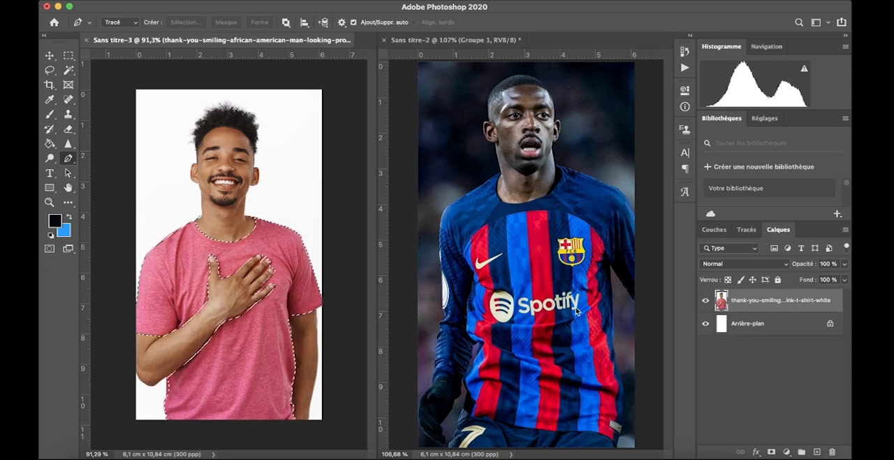
Copy the selected T-shirt to a new layer and check the cutout by briefly hiding the original photo
key("super+j")
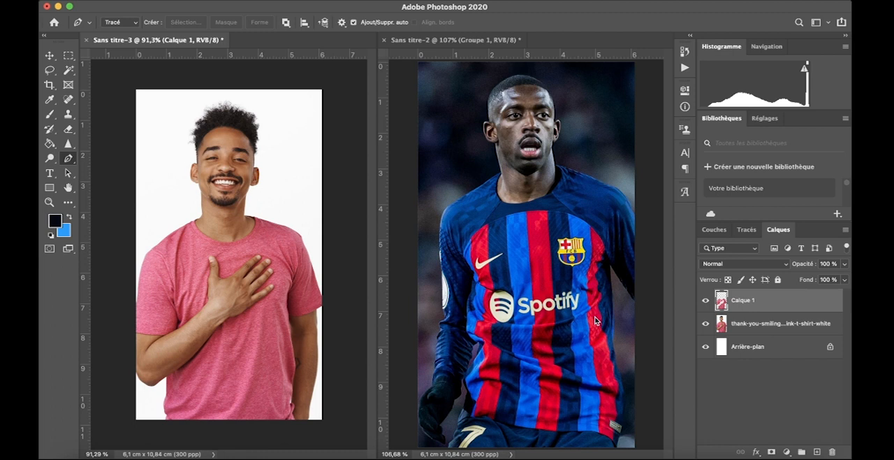
left_click(705, 323)
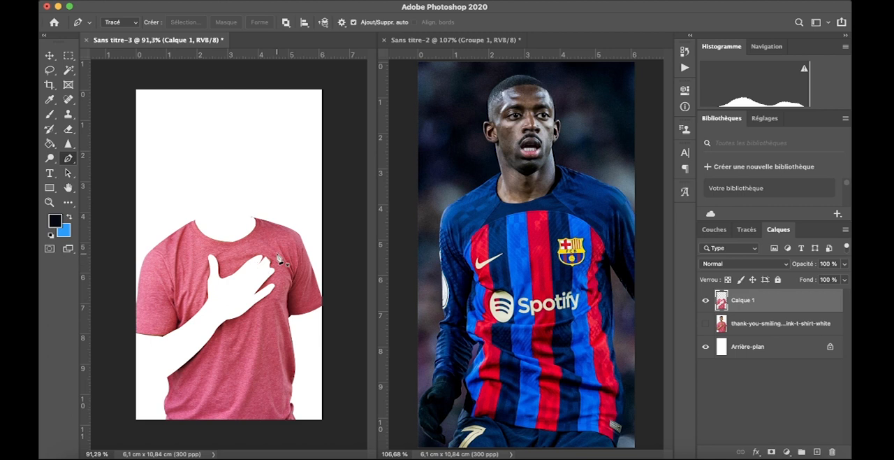
left_click(705, 323)
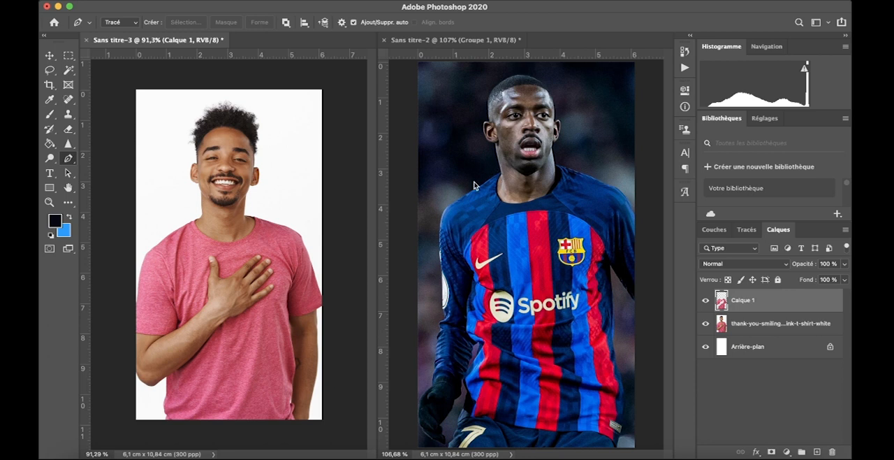
Select the footballer's jersey on the Ousmane-Dembele photo layer with Quick Selection, leaving out the background, glove and shorts
left_click(68, 70)
left_click(107, 79)
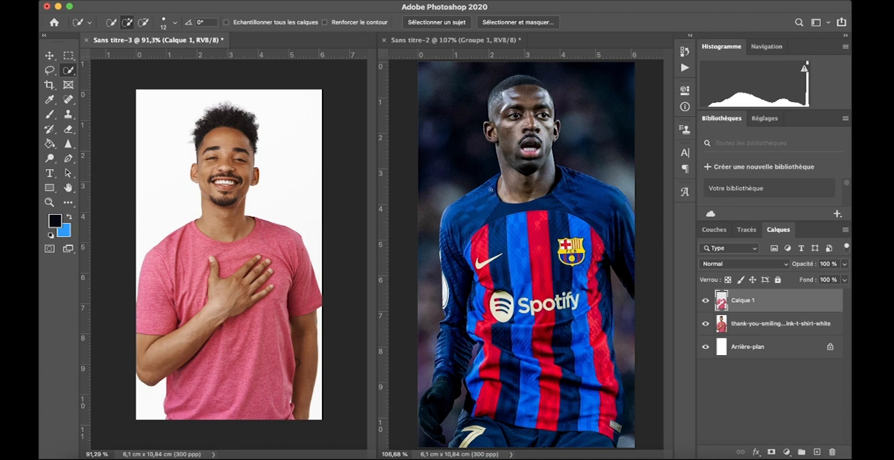
left_click(491, 190)
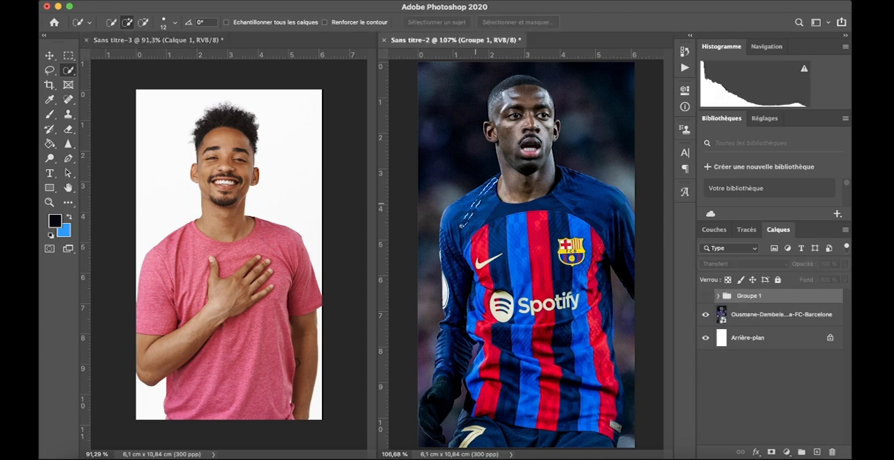
key("super+a")
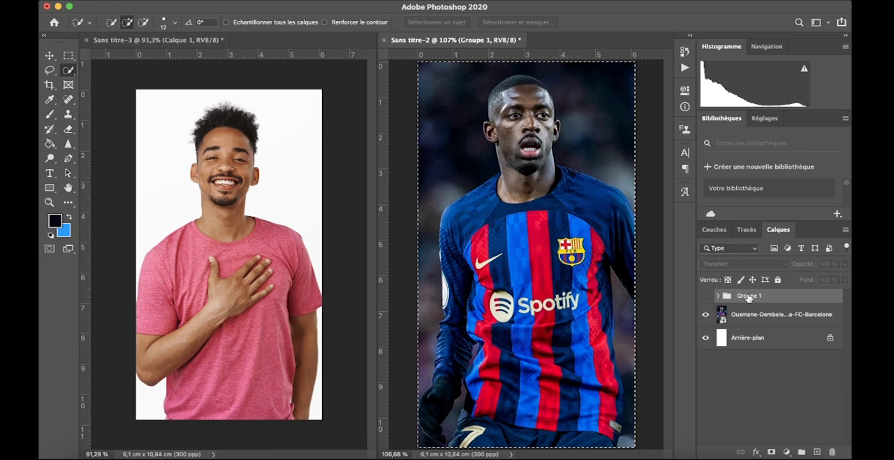
left_click(770, 303, "super")
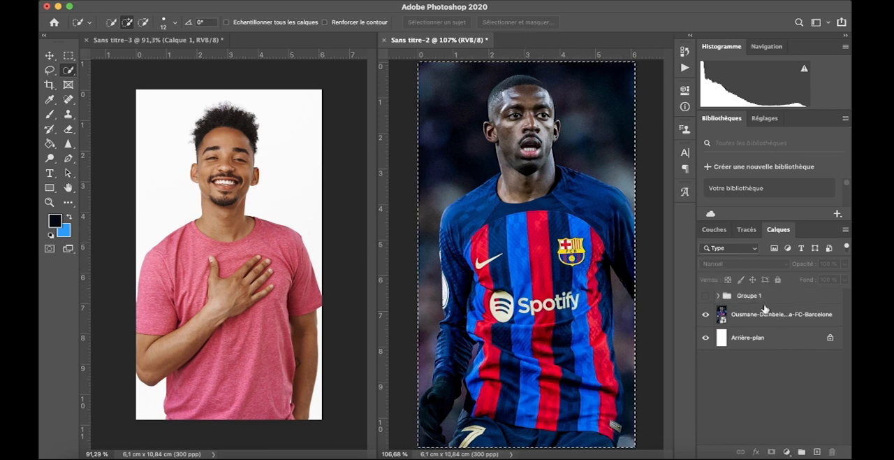
double_click(765, 309)
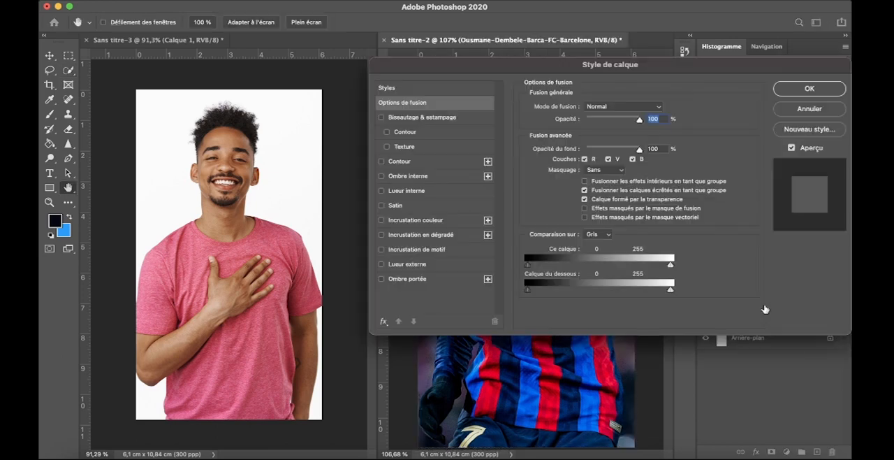
left_click(817, 115)
left_click(760, 395)
mouse_move(462, 196)
left_mouse_down()
mouse_move(458, 346)
mouse_move(583, 210)
mouse_move(611, 368)
mouse_move(516, 378)
left_mouse_up()
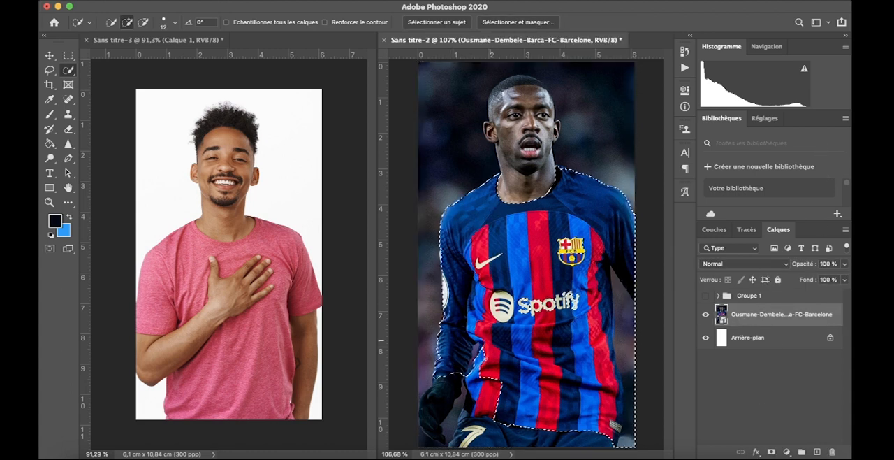
key("q")
key("q")
left_click_drag(639, 348, 626, 347)
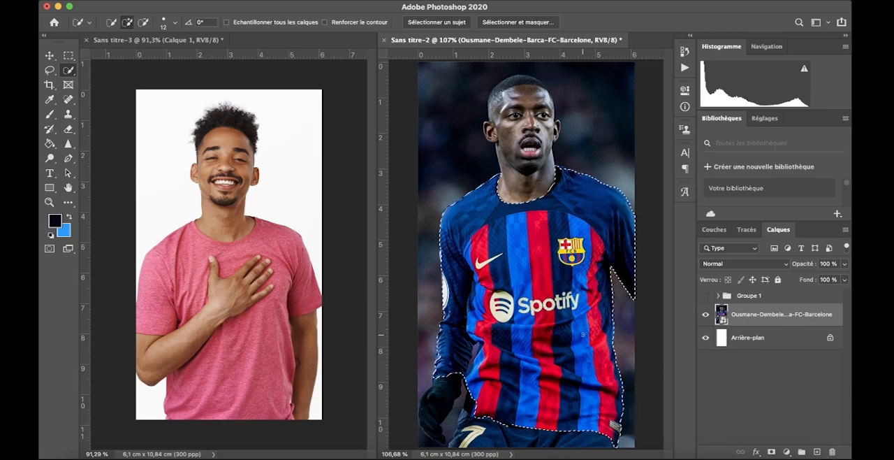
Copy the jersey to a new layer, move it into Sans titre-3 and scale and position it over the T-shirt
key("ctrl+j")
key("v")
left_click_drag(531, 293, 261, 242)
left_click_drag(315, 326, 391, 326)
left_click_drag(263, 293, 224, 329)
left_click_drag(354, 361, 313, 360)
left_click_drag(251, 311, 271, 280)
key("Return")
Clip the jersey layer to the T-shirt cutout in Calque 1 and enlarge the document view to check the fit
right_click(783, 300)
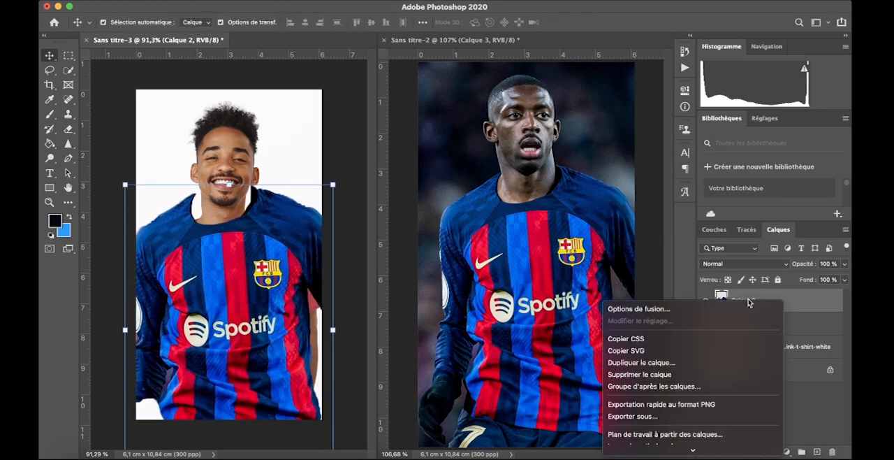
left_click(688, 375)
left_click(272, 340)
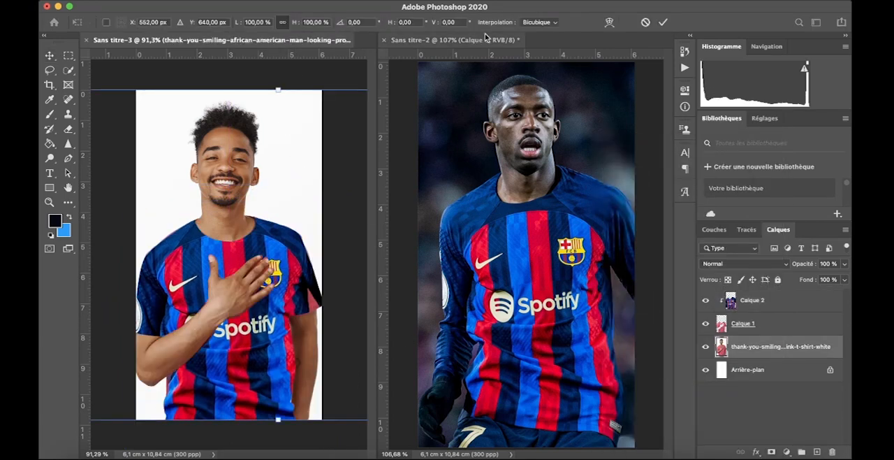
left_click(334, 73)
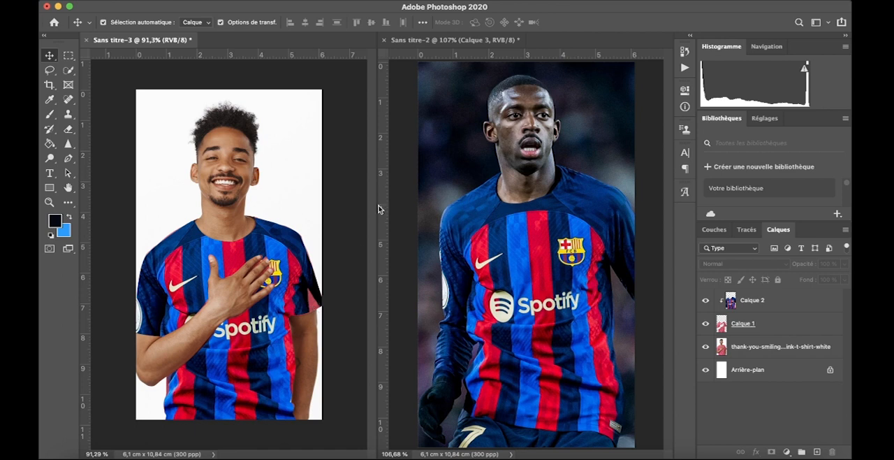
left_click_drag(377, 208, 566, 188)
scroll(491, 219, "up", 6)
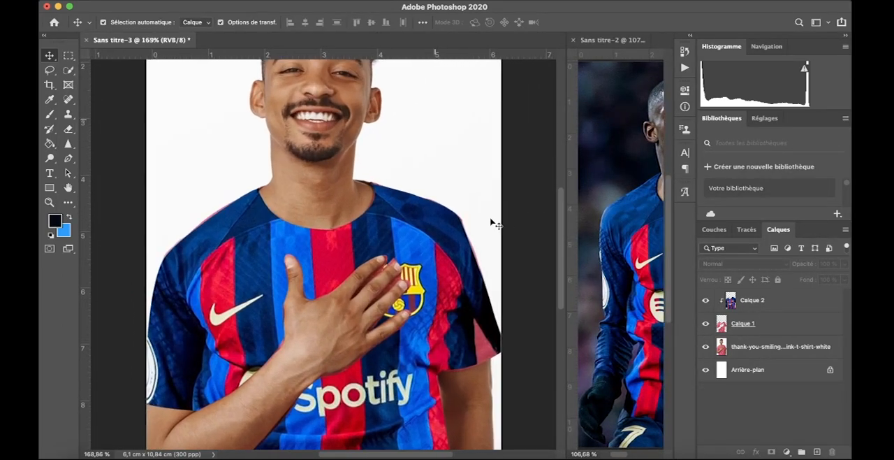
Add a new empty layer above the jersey layer Calque 2 for filling the uncovered part of the sleeve
scroll(493, 224, "right", 3)
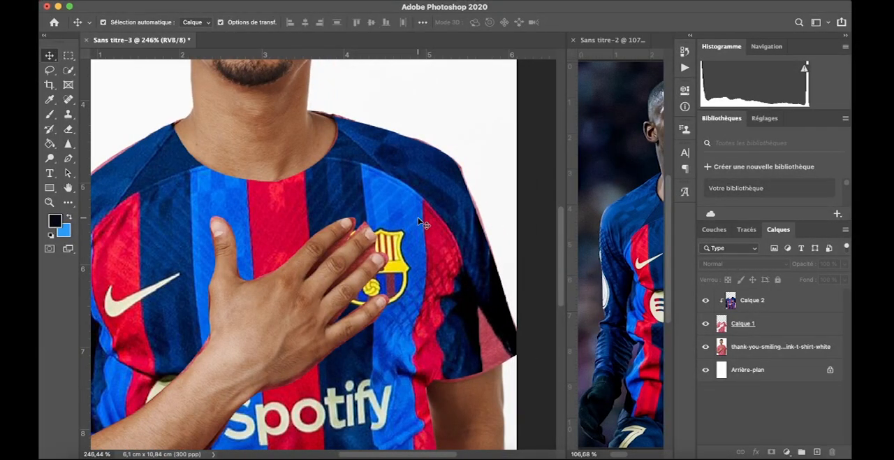
scroll(418, 218, "down", 2)
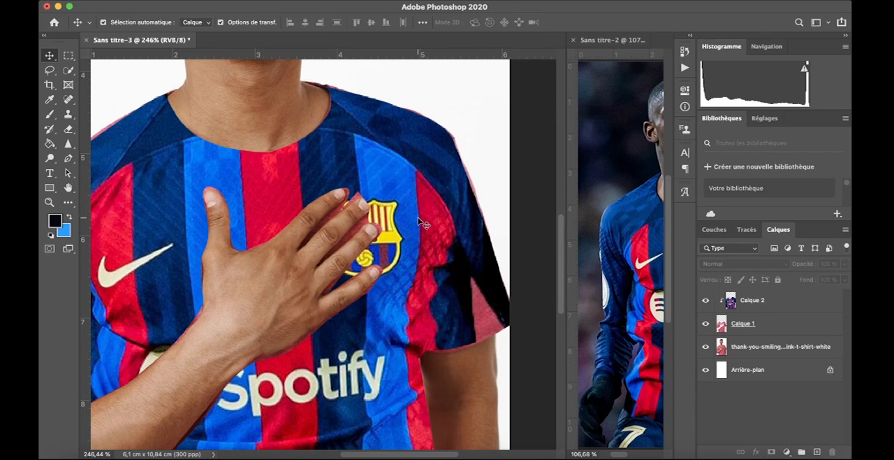
scroll(419, 220, "down", 5)
scroll(419, 221, "right", 4)
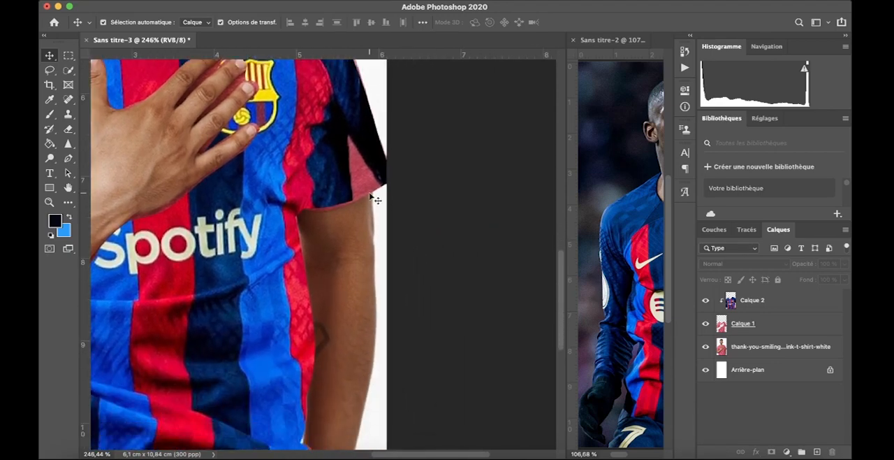
mouse_move(339, 182)
left_mouse_down()
mouse_move(332, 183)
mouse_move(349, 186)
mouse_move(337, 186)
left_mouse_up()
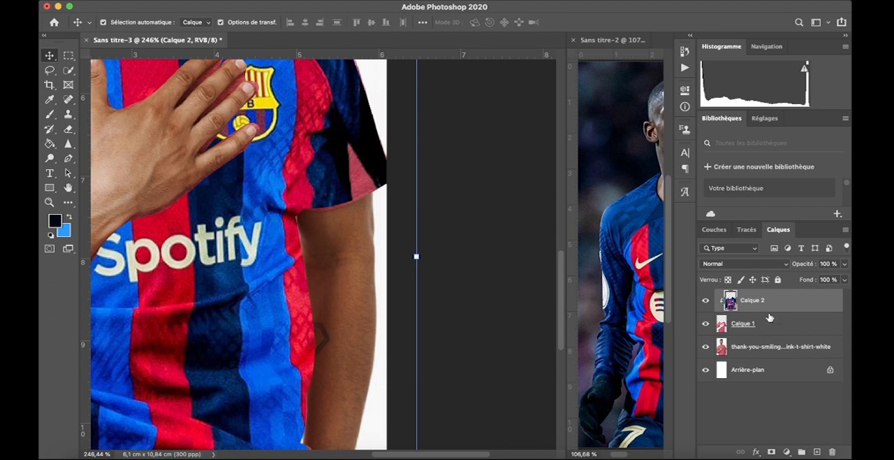
left_click(817, 451)
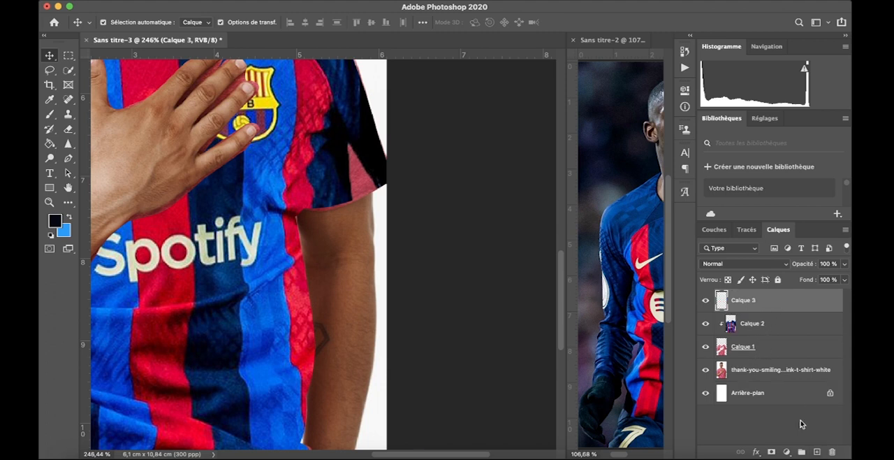
Clip Calque 3 to the T-shirt cutout and paint the uncovered pink sleeve area black with a 33-pixel brush
left_click(49, 114)
left_click_drag(351, 162, 348, 169)
right_click(351, 167)
left_click(425, 313)
right_click(347, 150)
left_click_drag(426, 178, 419, 179)
mouse_move(337, 193)
left_mouse_down()
mouse_move(366, 181)
mouse_move(312, 202)
left_mouse_up()
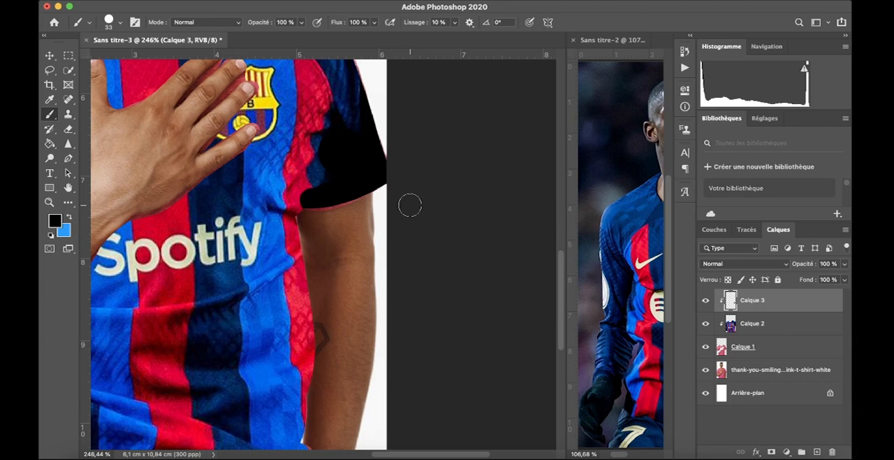
Retouch the lower part of the sleeve with the Brush on Calque 3 and undo the last stroke
right_click(338, 183)
left_click(319, 173, "alt")
left_click(323, 186)
key("super+z")
key("super+1")
Paint over the remaining pink T-shirt traces around the hand and fingers with matching jersey colours, adjusting the brush between areas
left_click_drag(351, 235, 473, 186)
left_click(362, 202, "alt")
right_click(358, 202)
left_click(400, 282)
left_click(354, 225)
mouse_move(354, 225)
left_mouse_down()
mouse_move(370, 180)
mouse_move(385, 167)
left_mouse_up()
right_click(518, 211)
left_click(561, 282)
left_click(510, 209)
mouse_move(323, 258)
left_mouse_down()
mouse_move(201, 279)
mouse_move(183, 249)
left_mouse_up()
left_click(174, 262, "alt")
left_click_drag(154, 272, 132, 291)
right_click(162, 276)
left_click(203, 349)
left_click(162, 273)
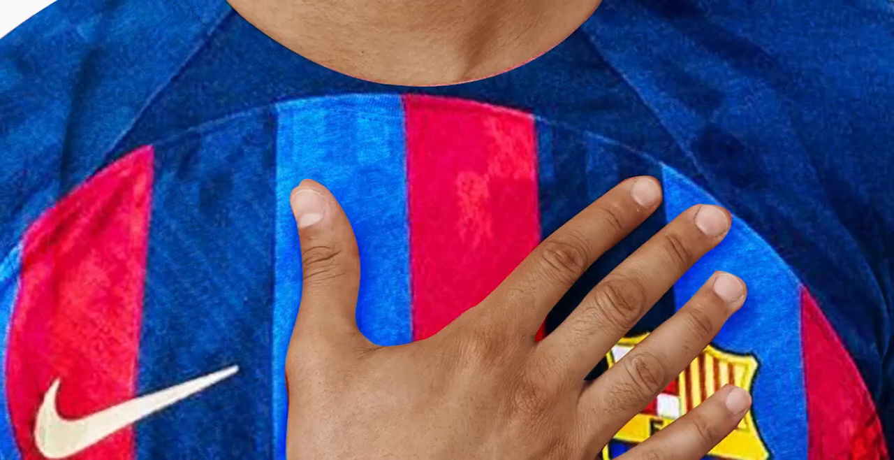